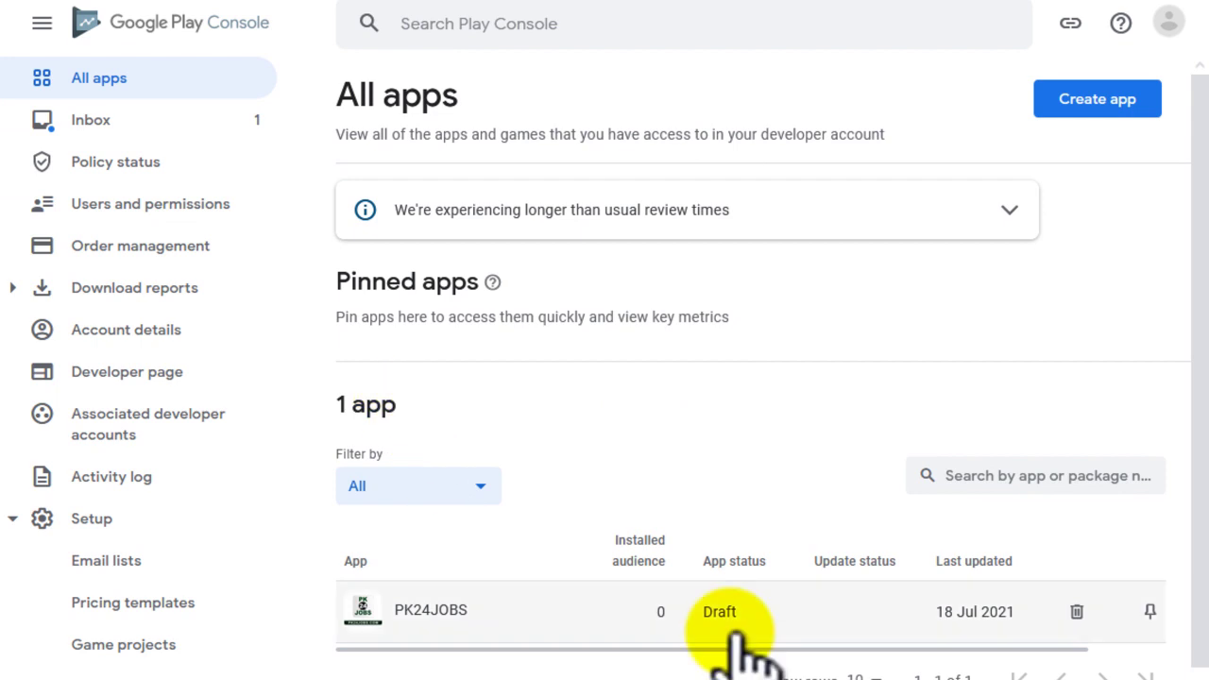
Open the PK24JOBS app's dashboard and find the "Publish your app on Google Play" section.
left_click(419, 605)
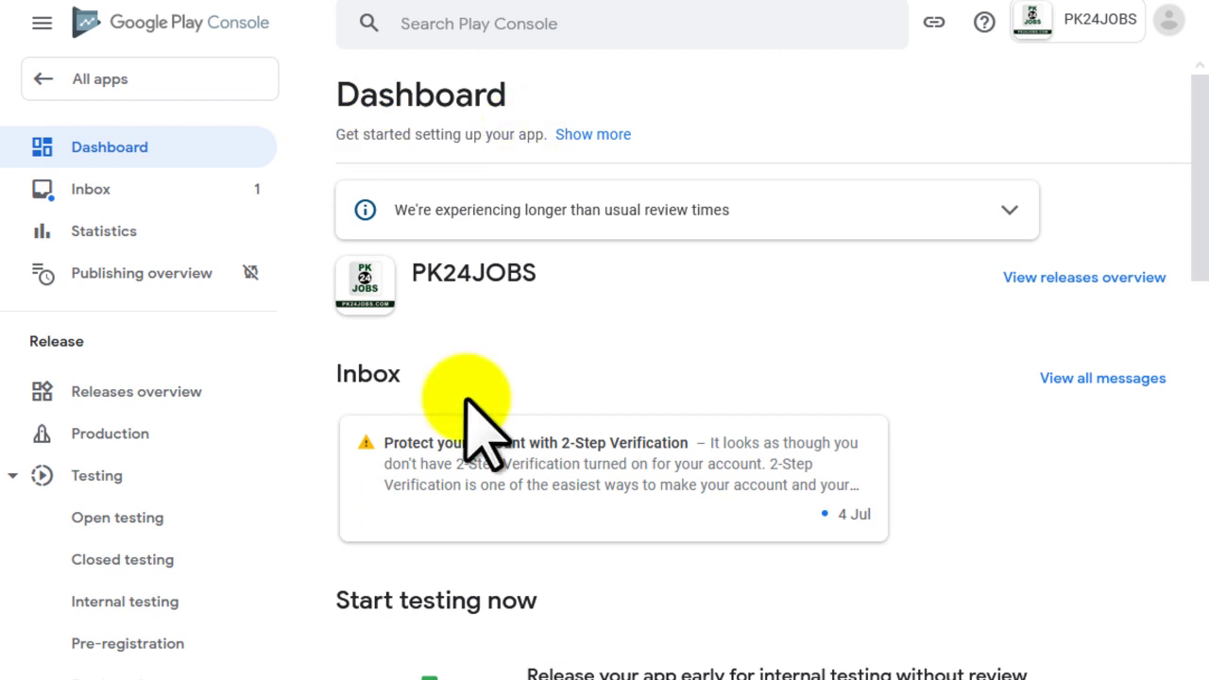
scroll(473, 391, "down", 1)
scroll(420, 468, "down", 2)
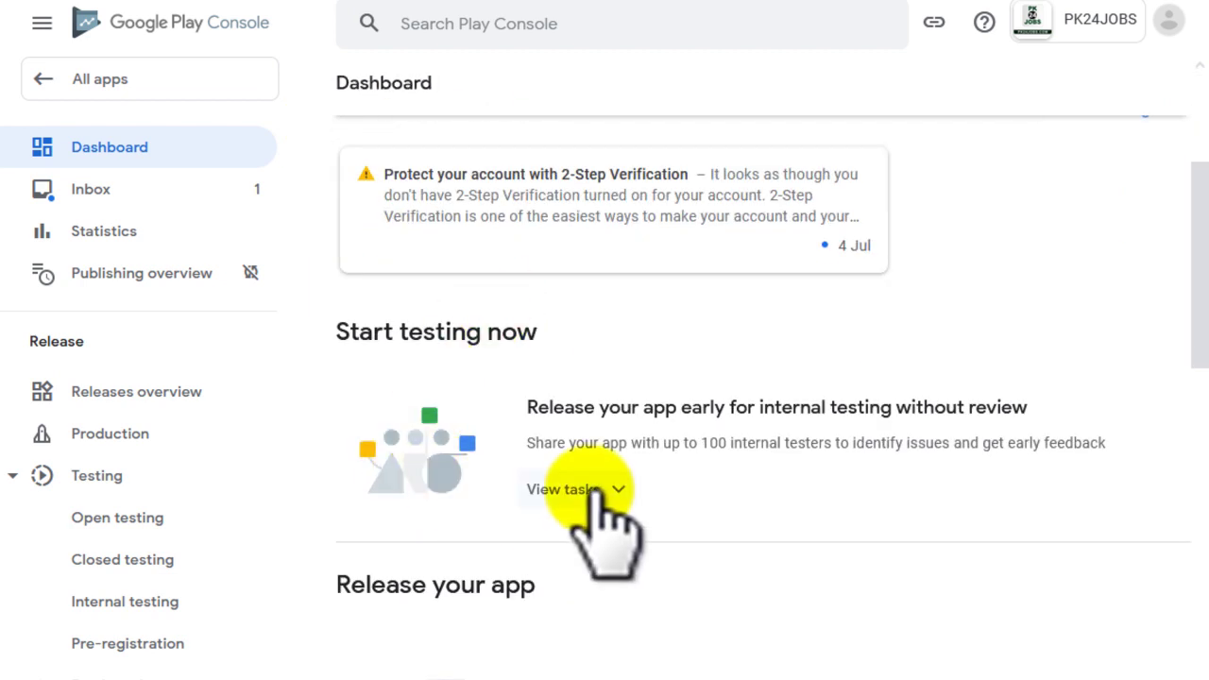
scroll(604, 515, "up", 1)
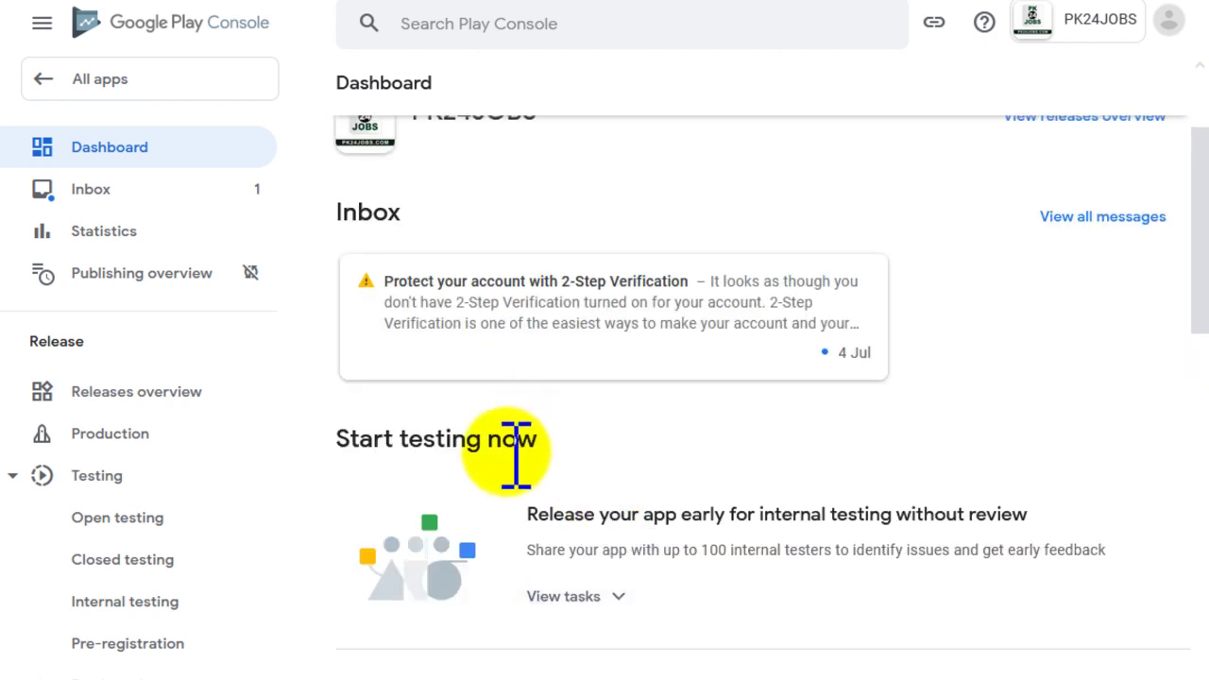
scroll(518, 451, "up", 1)
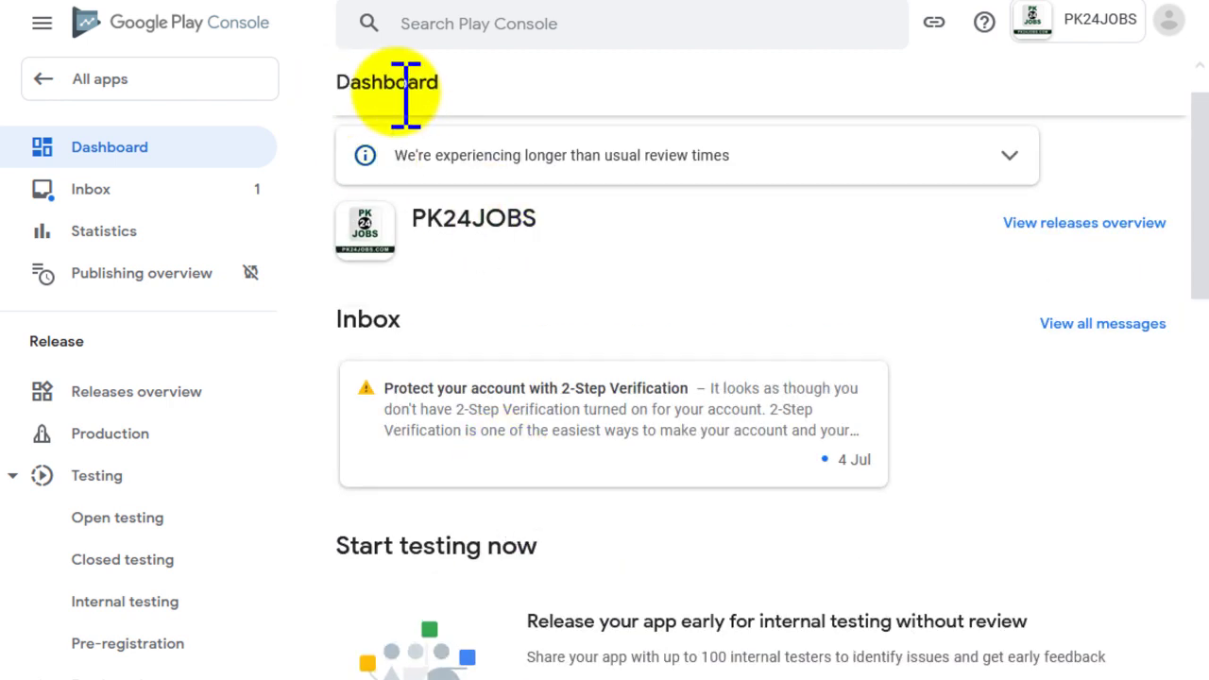
scroll(440, 445, "down", 5)
scroll(437, 418, "down", 5)
scroll(416, 393, "down", 1)
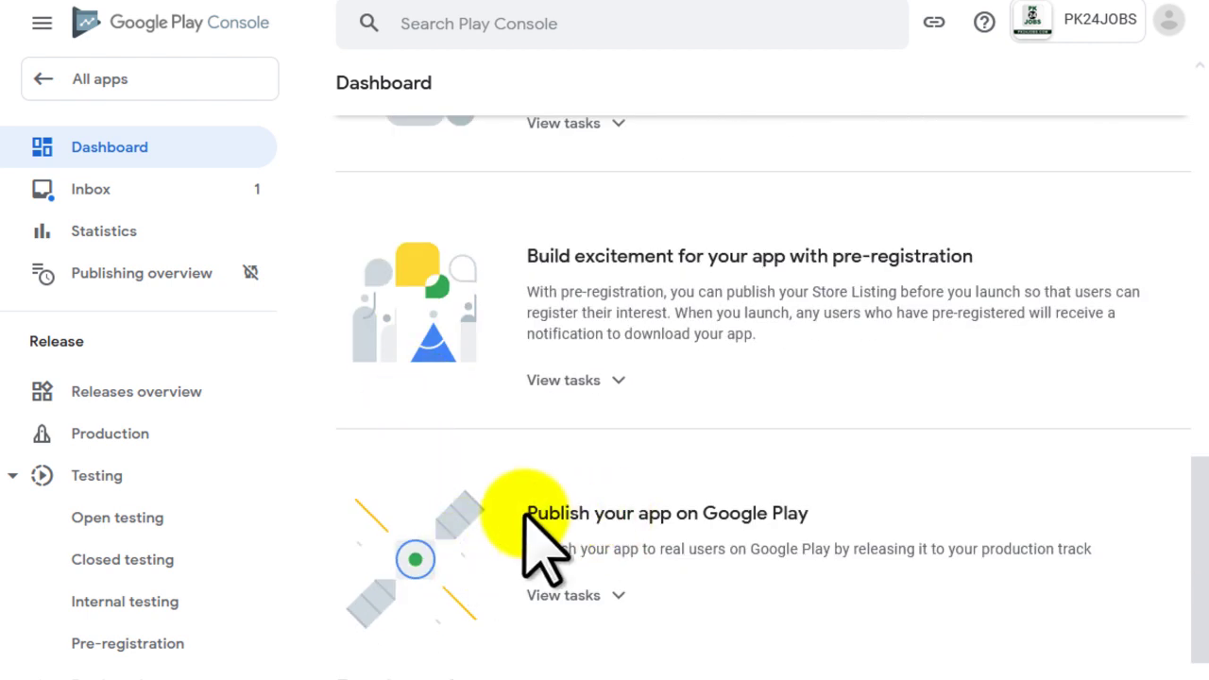
left_click_drag(505, 481, 653, 513)
left_click(702, 513)
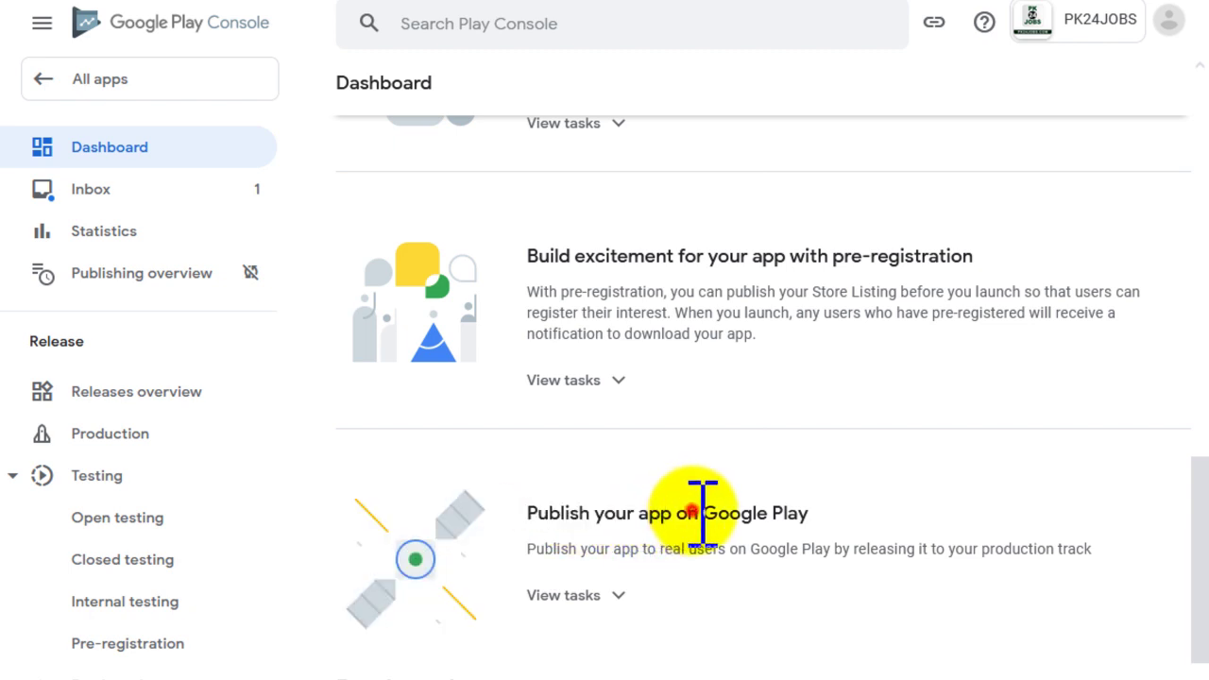
left_click_drag(741, 513, 812, 515)
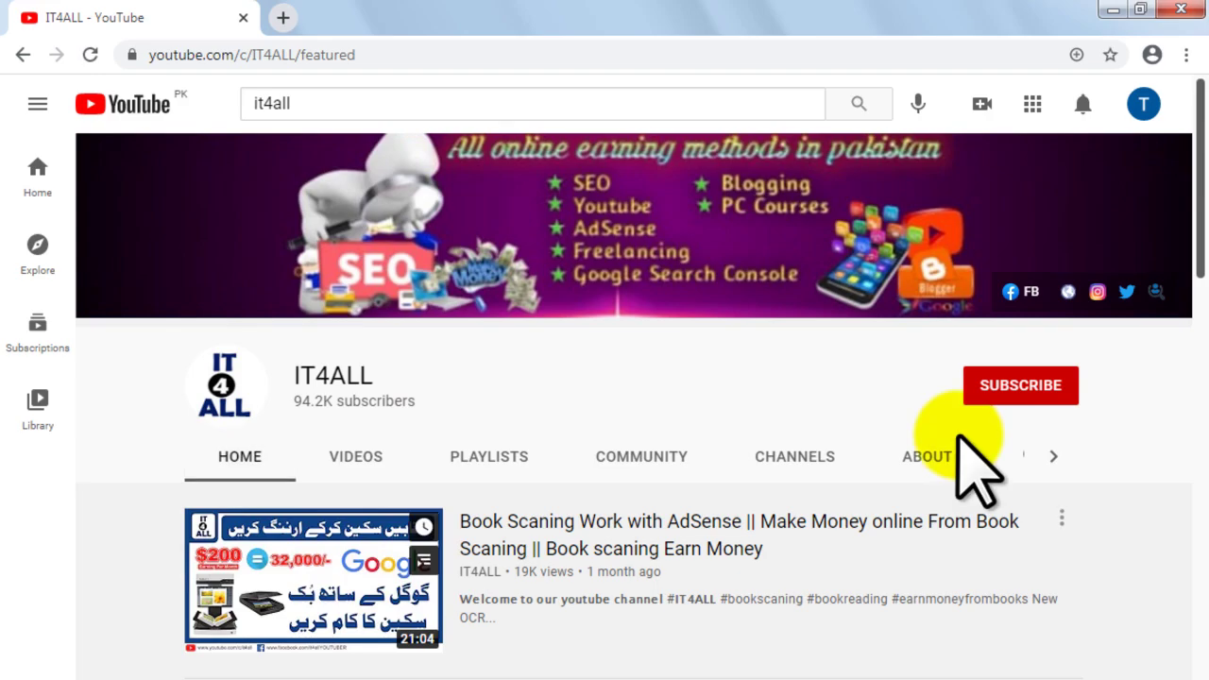
Subscribe to the IT4ALL YouTube channel with notifications set to All, and view its Publish App on Play Store playlist.
left_click(1040, 389)
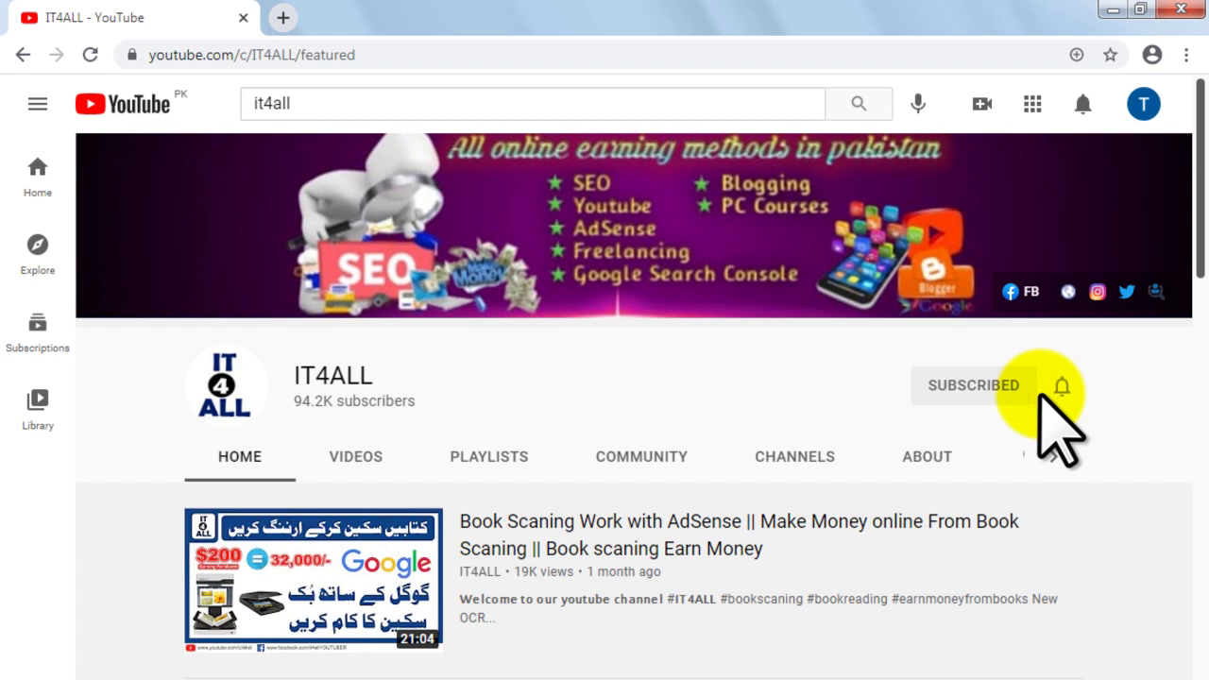
left_click(1062, 388)
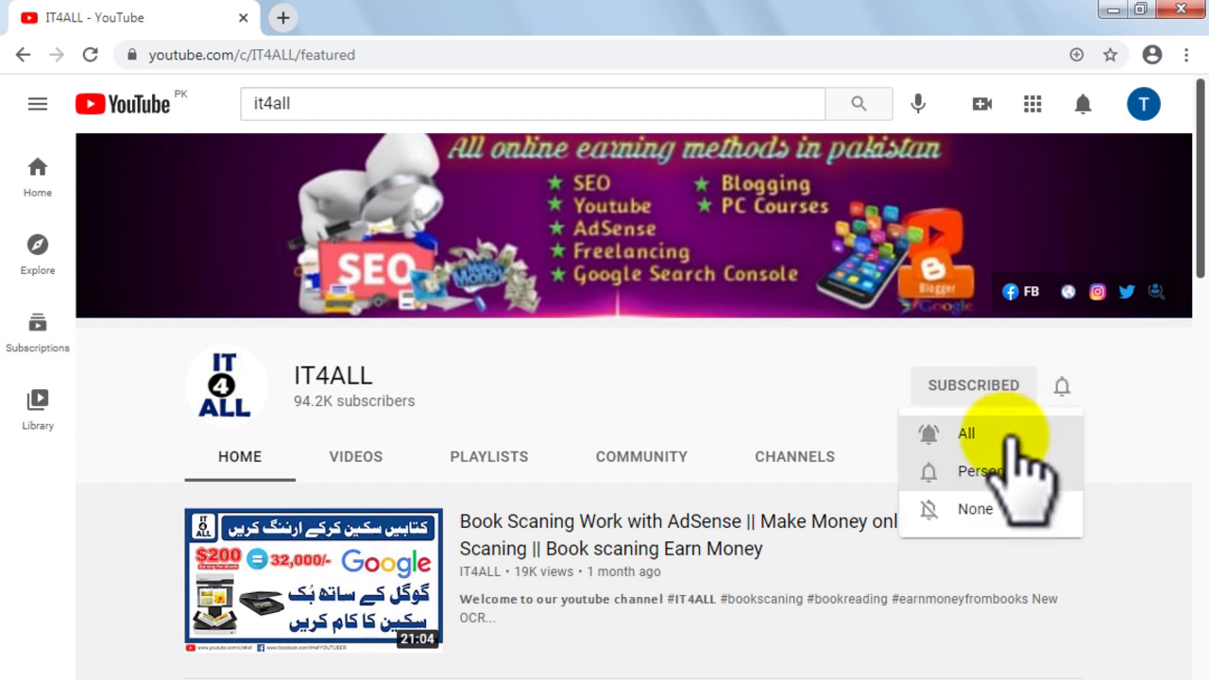
left_click(1009, 437)
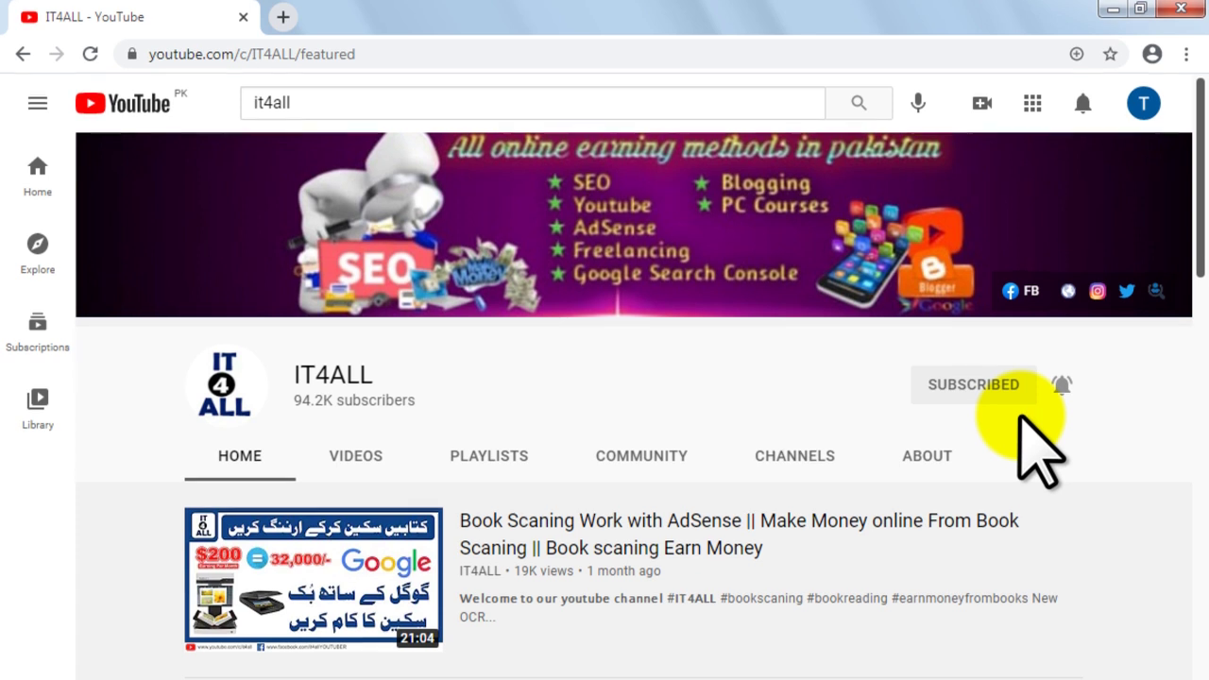
scroll(1039, 453, "down", 2)
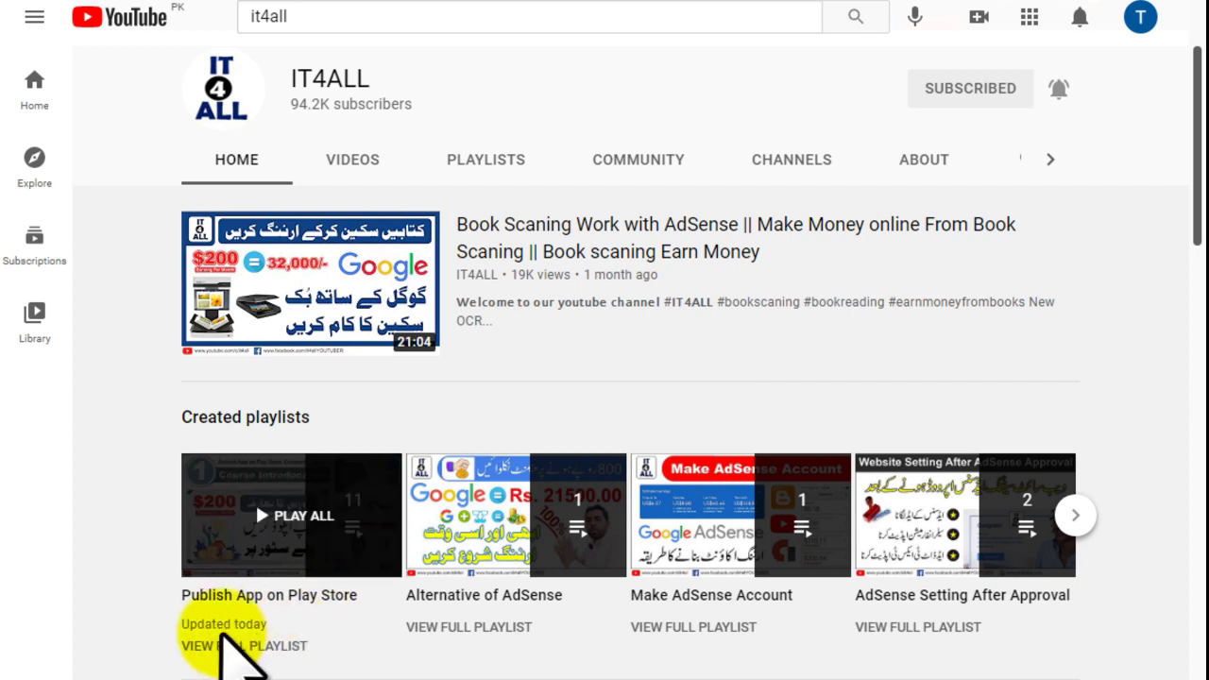
Switch back to Google Play Console and open the "Select countries and regions" task for publishing the app on Google Play.
left_click(415, 679)
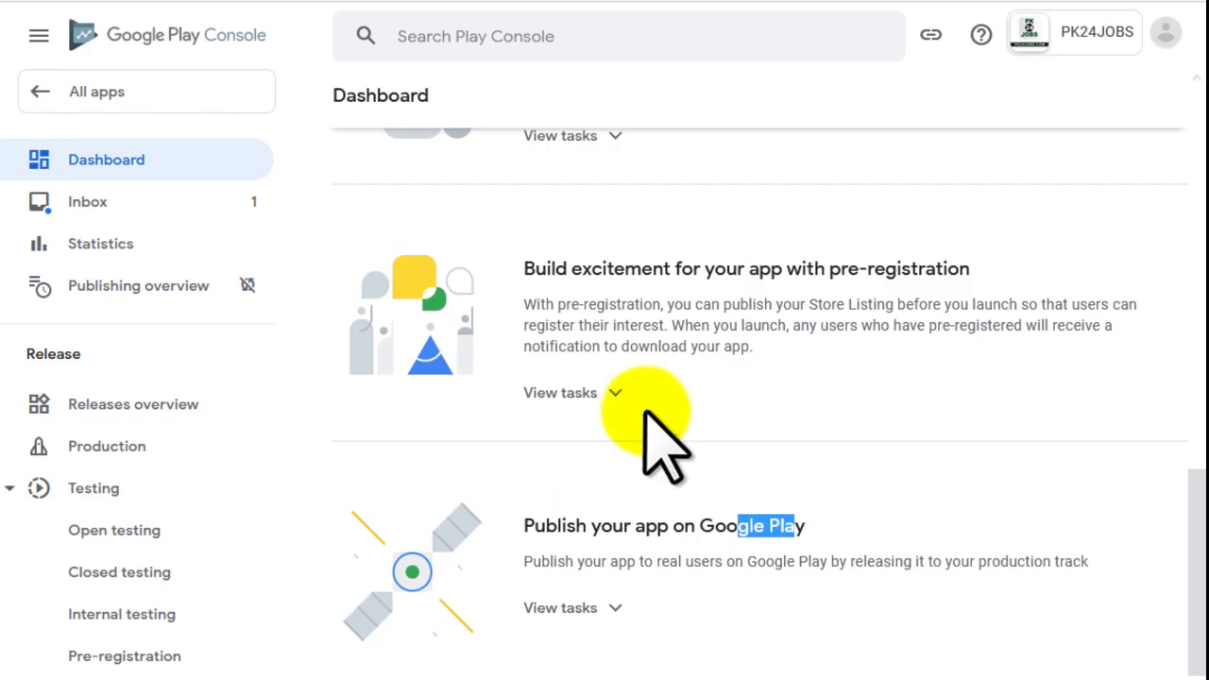
left_click(478, 441)
left_click_drag(524, 527, 781, 525)
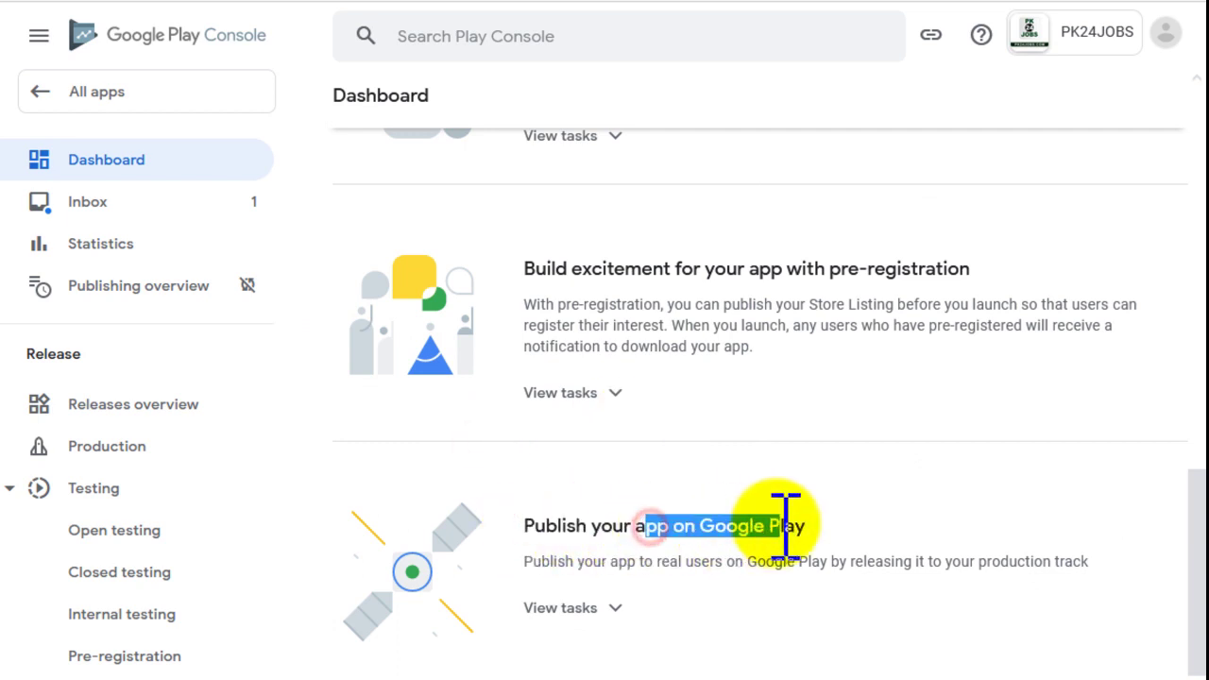
left_click(586, 606)
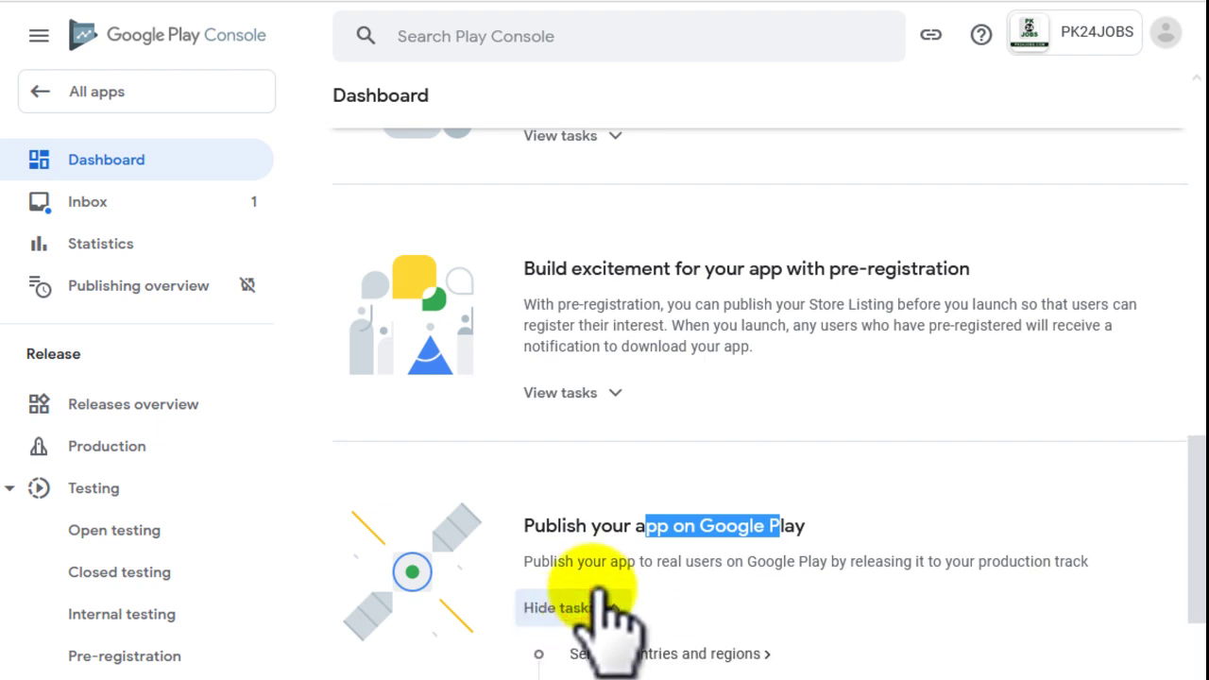
scroll(600, 588, "down", 3)
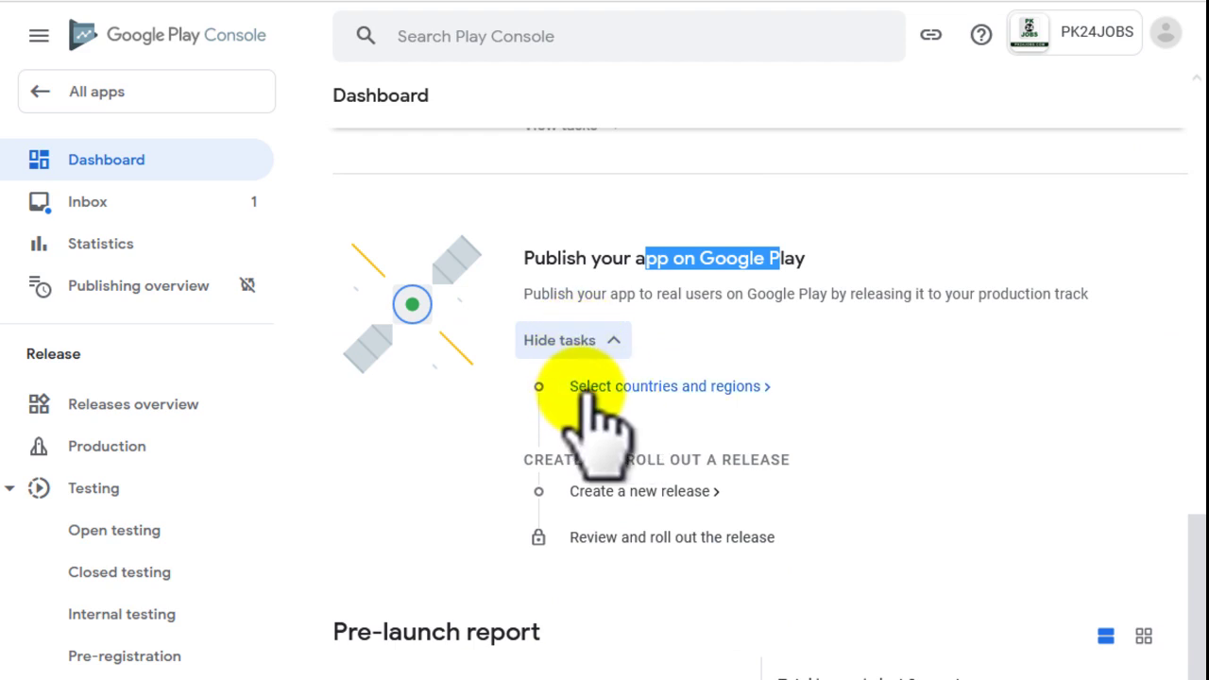
left_click(695, 387)
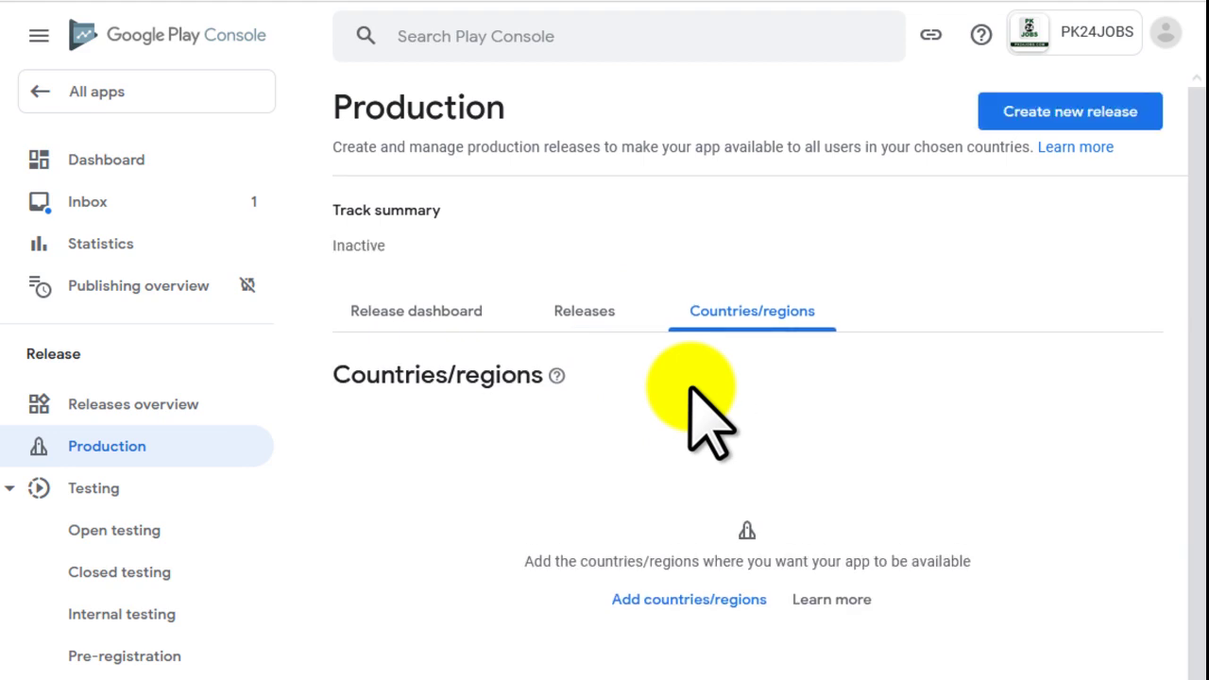
Start adding countries/regions to the Production track and select every country in the list.
scroll(692, 390, "down", 1)
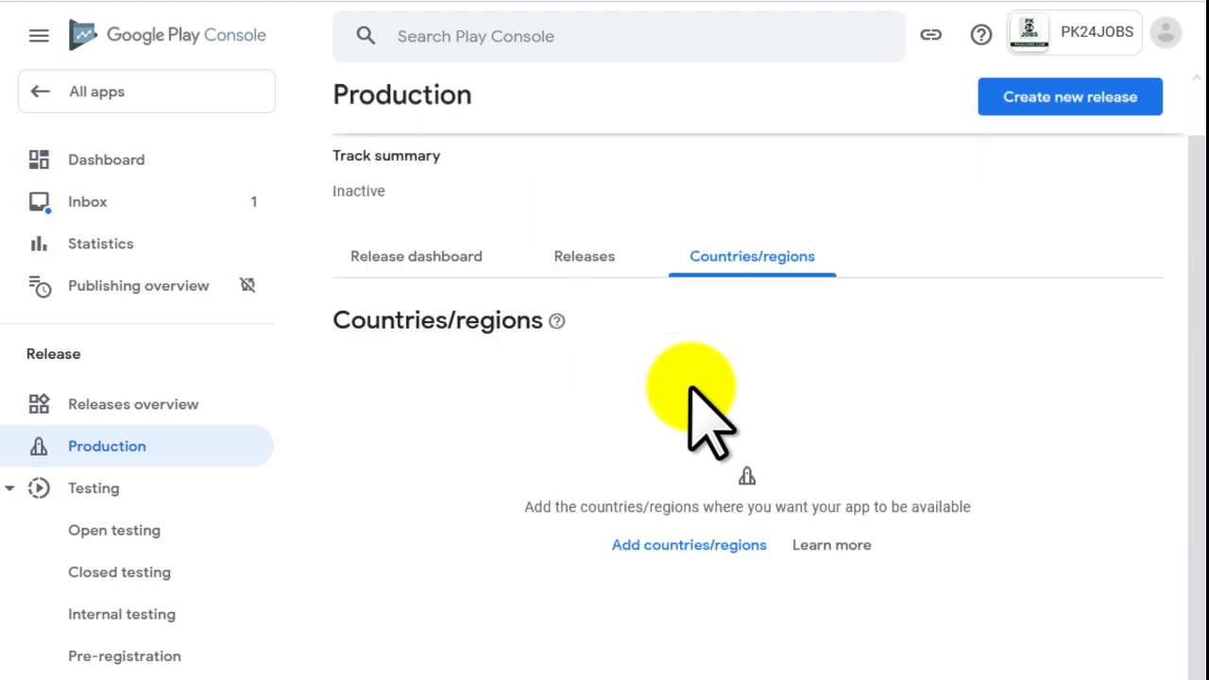
left_click(682, 545)
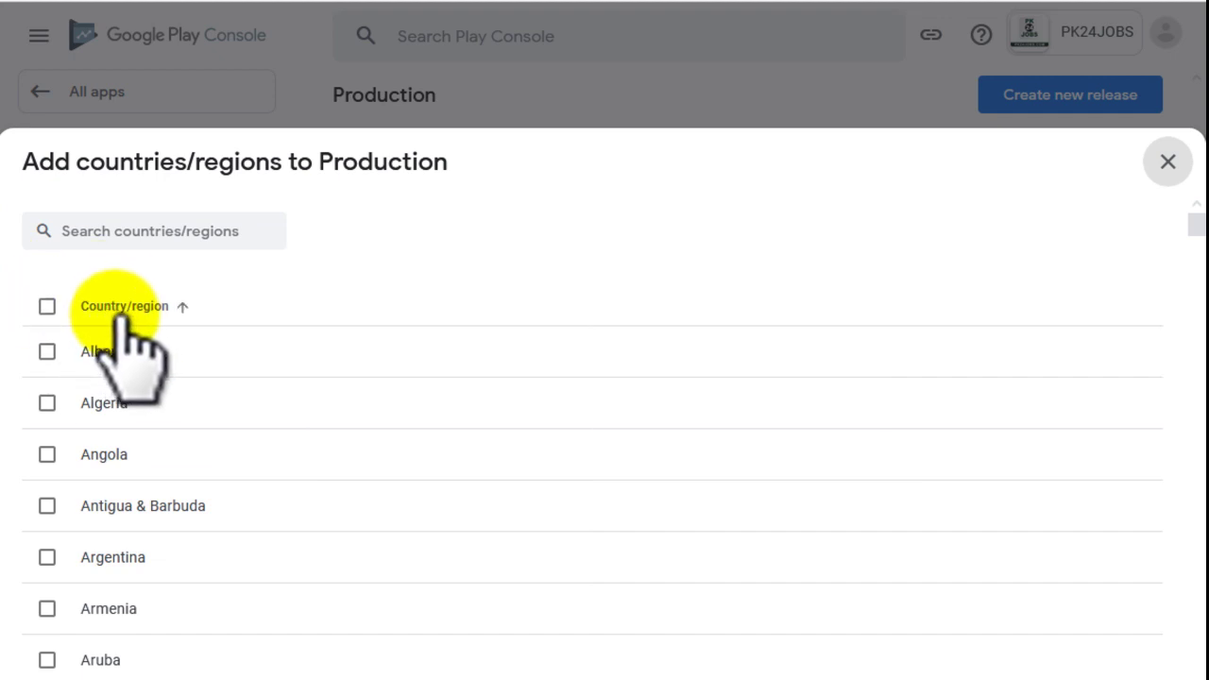
left_click(47, 308)
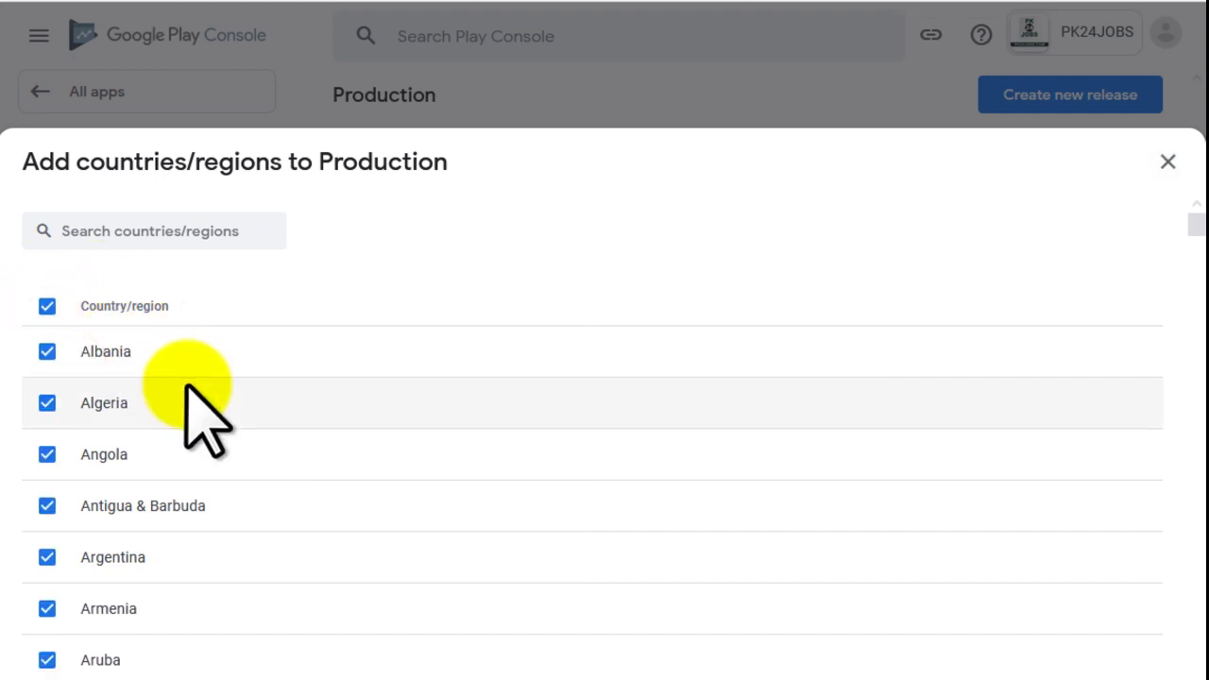
Deselect Canada in the Production country list, and select all countries again.
scroll(187, 378, "down", 10)
scroll(187, 387, "up", 10)
scroll(187, 388, "down", 8)
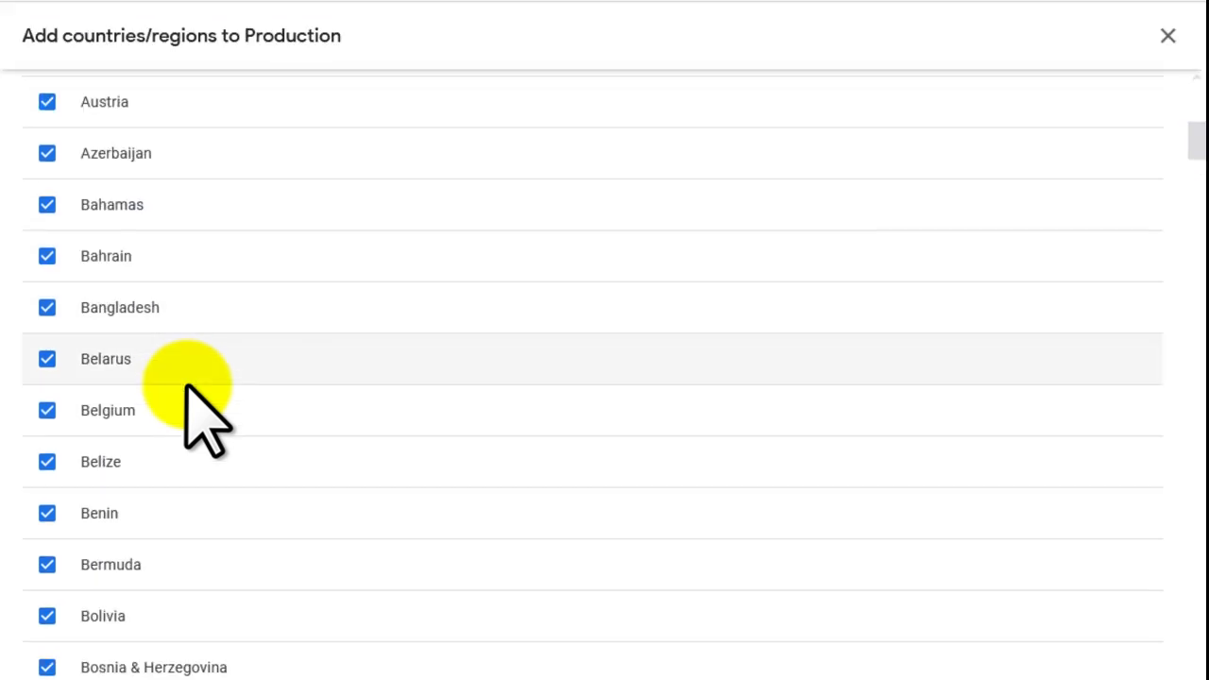
scroll(203, 416, "down", 2)
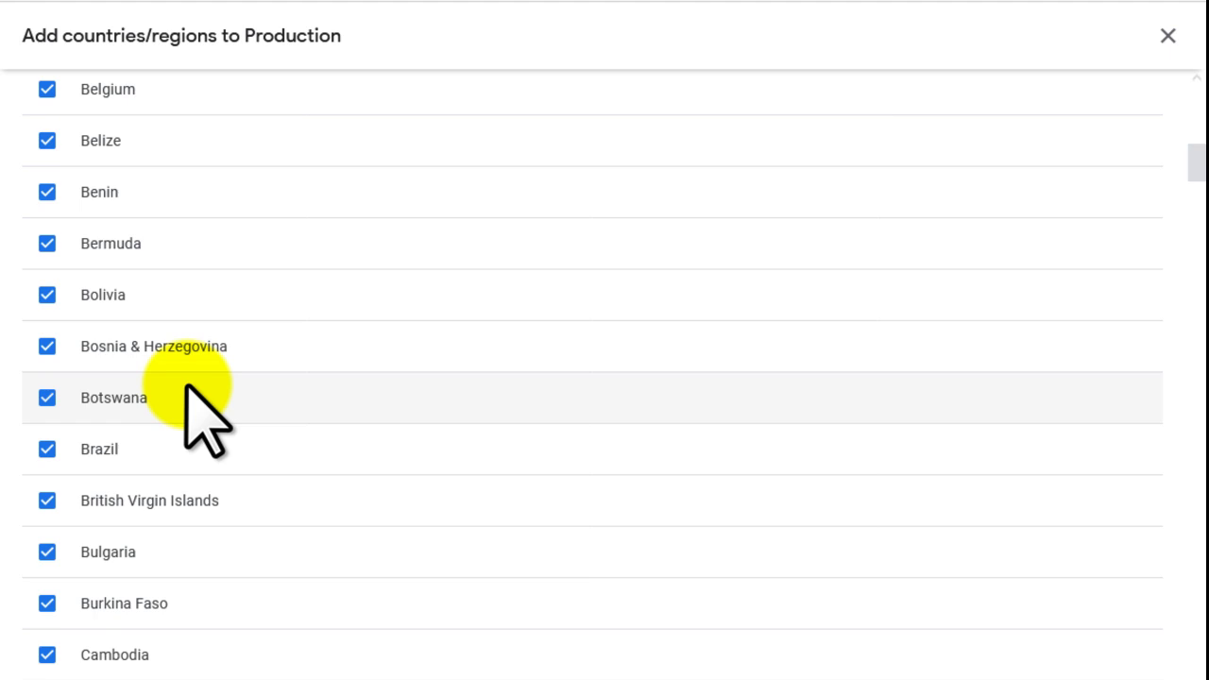
scroll(189, 389, "down", 3)
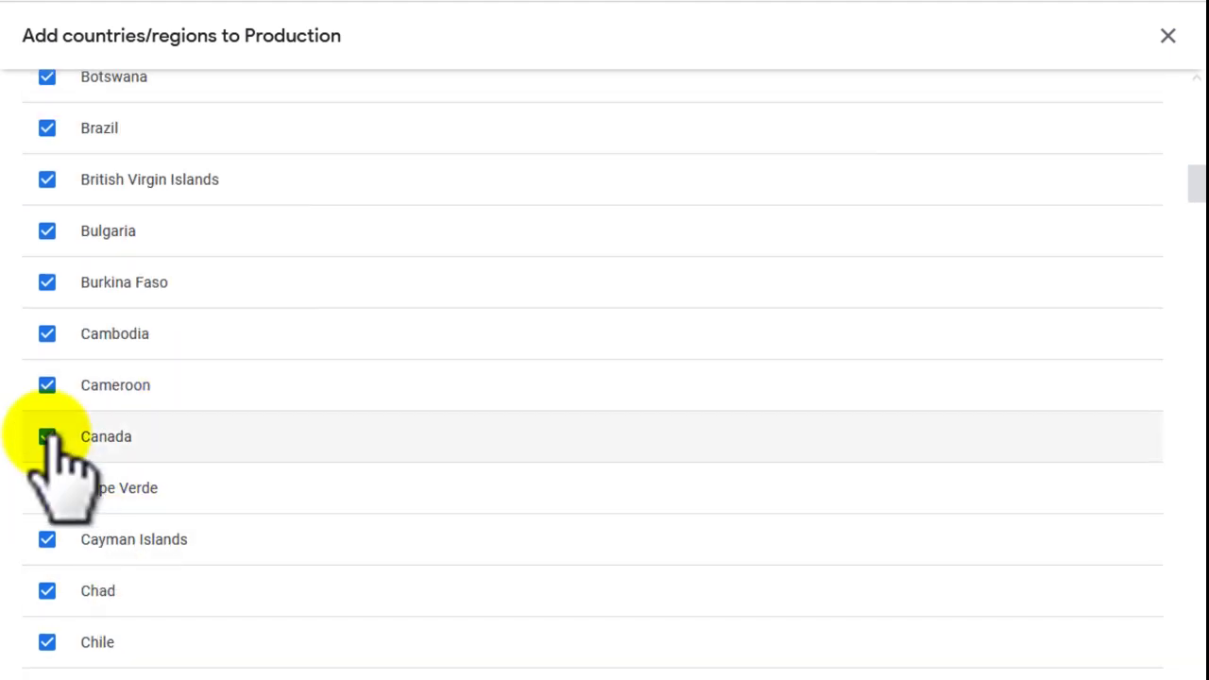
left_click(47, 437)
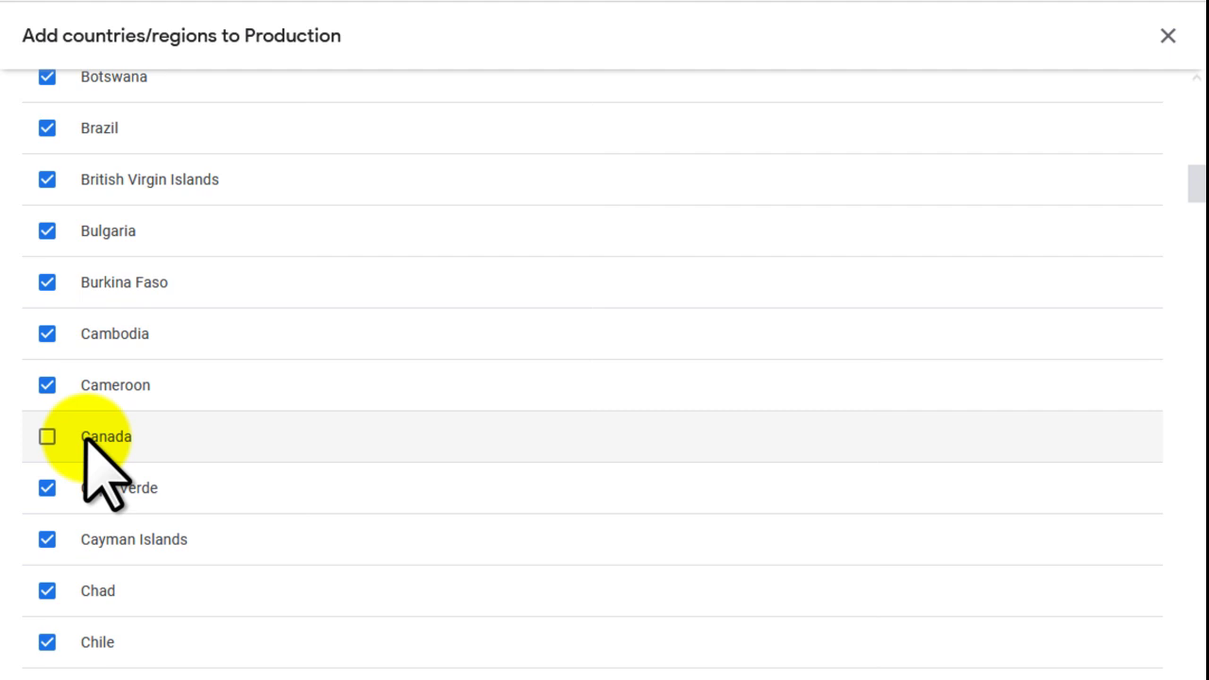
scroll(104, 472, "up", 15)
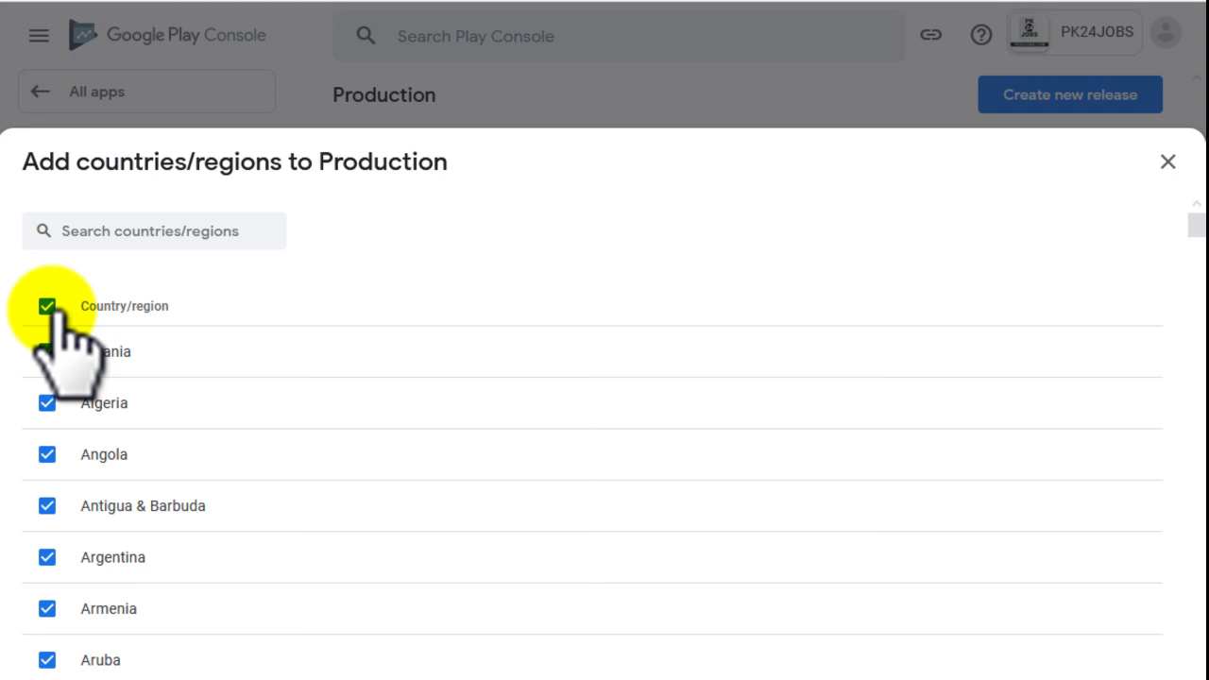
left_click(47, 307)
left_click(47, 306)
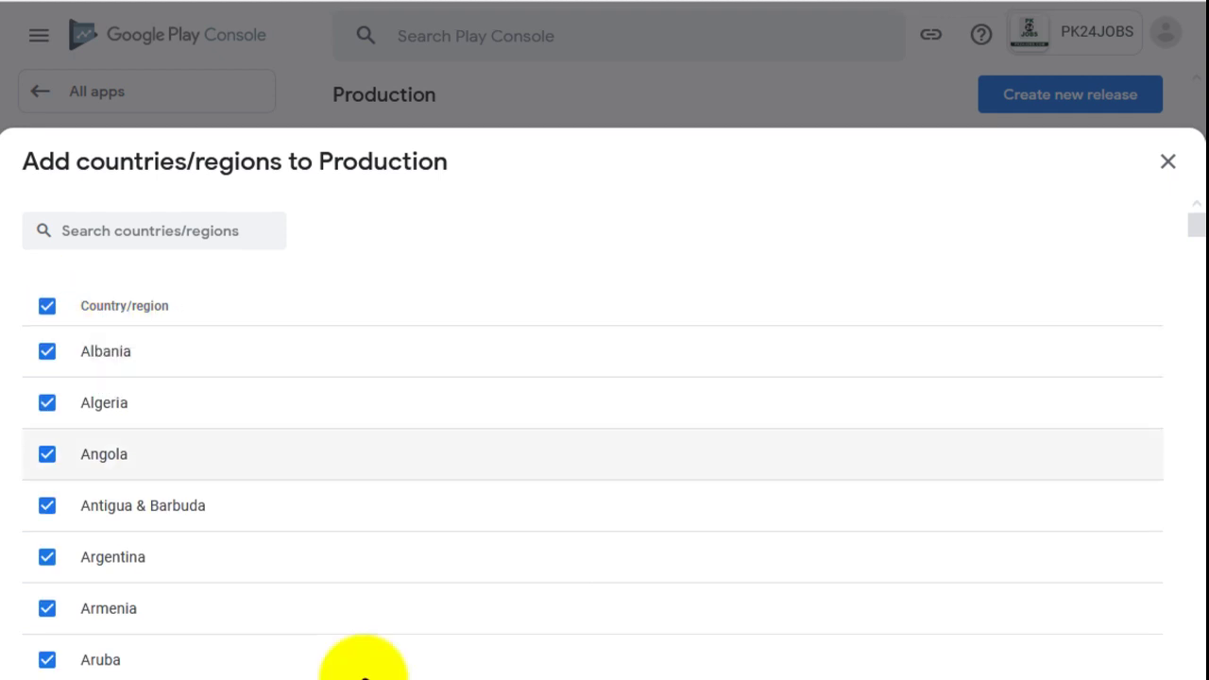
Add all the selected countries/regions to the Production track and confirm the addition.
left_click(1073, 648)
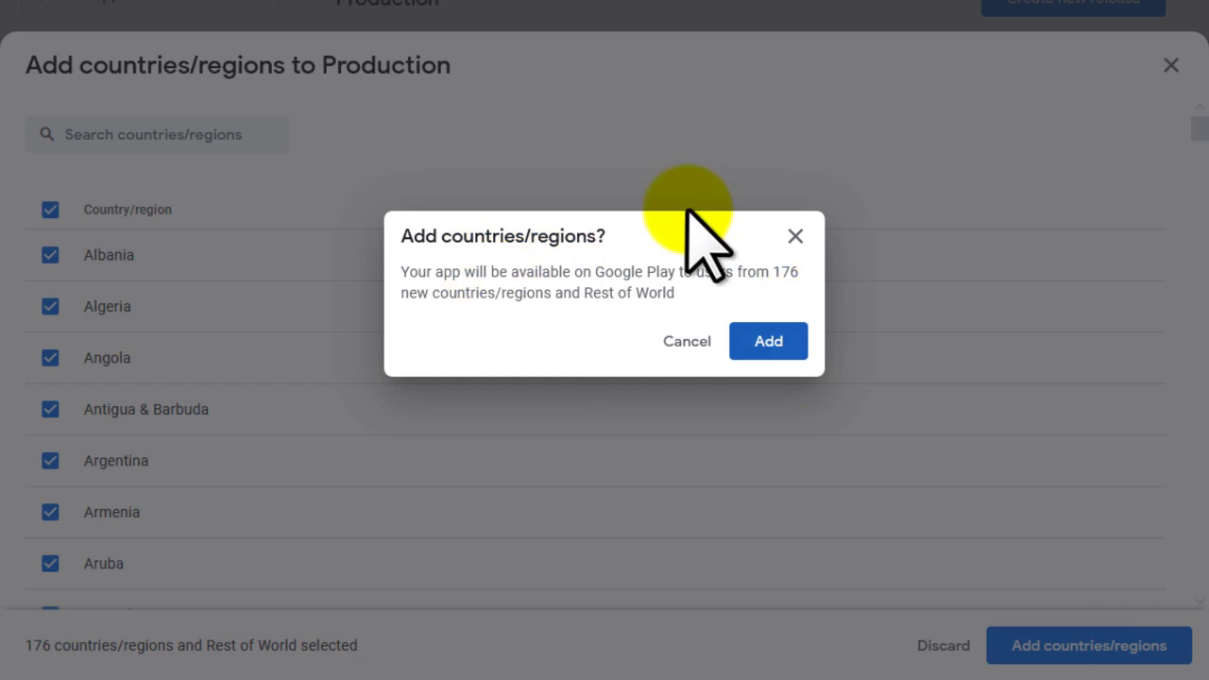
left_click_drag(602, 272, 734, 272)
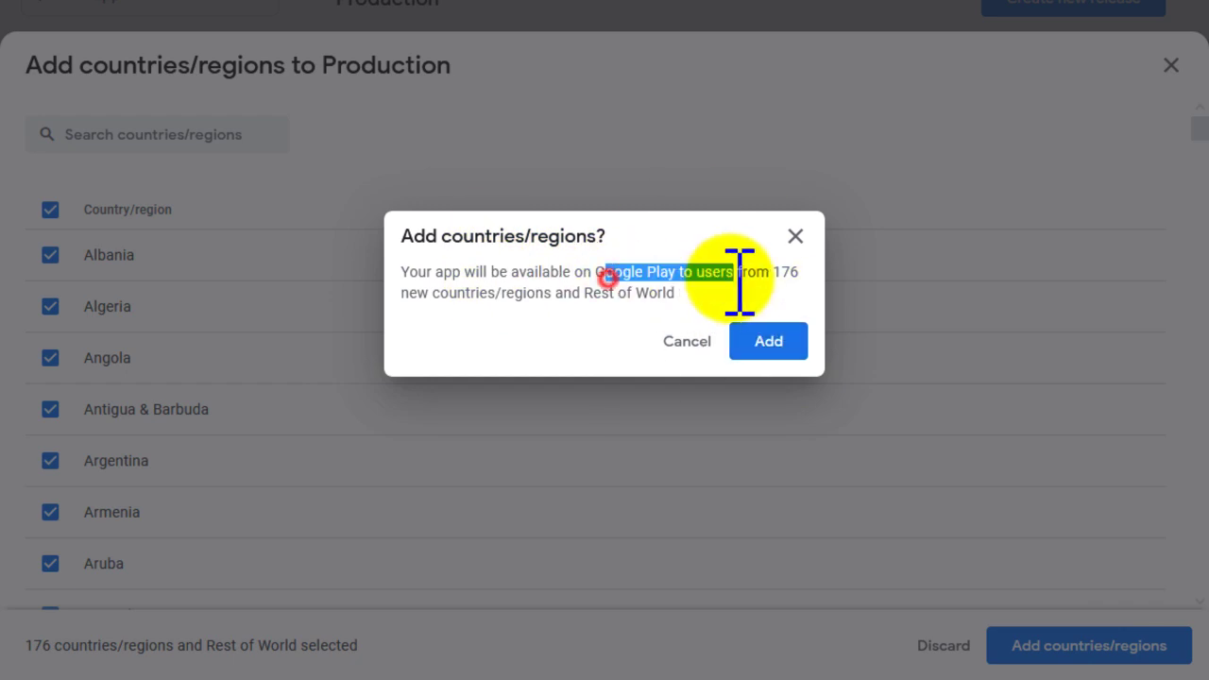
left_click(769, 342)
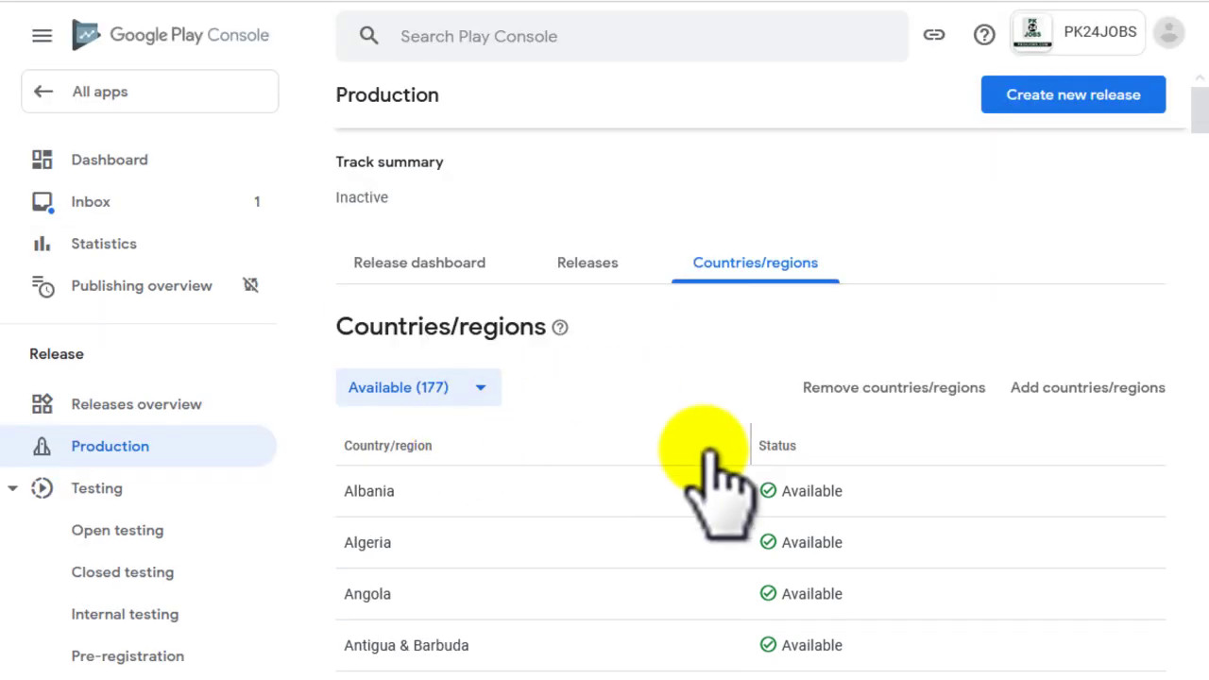
Create a new production release and accept the Play app signing Terms of Service.
left_click(1051, 102)
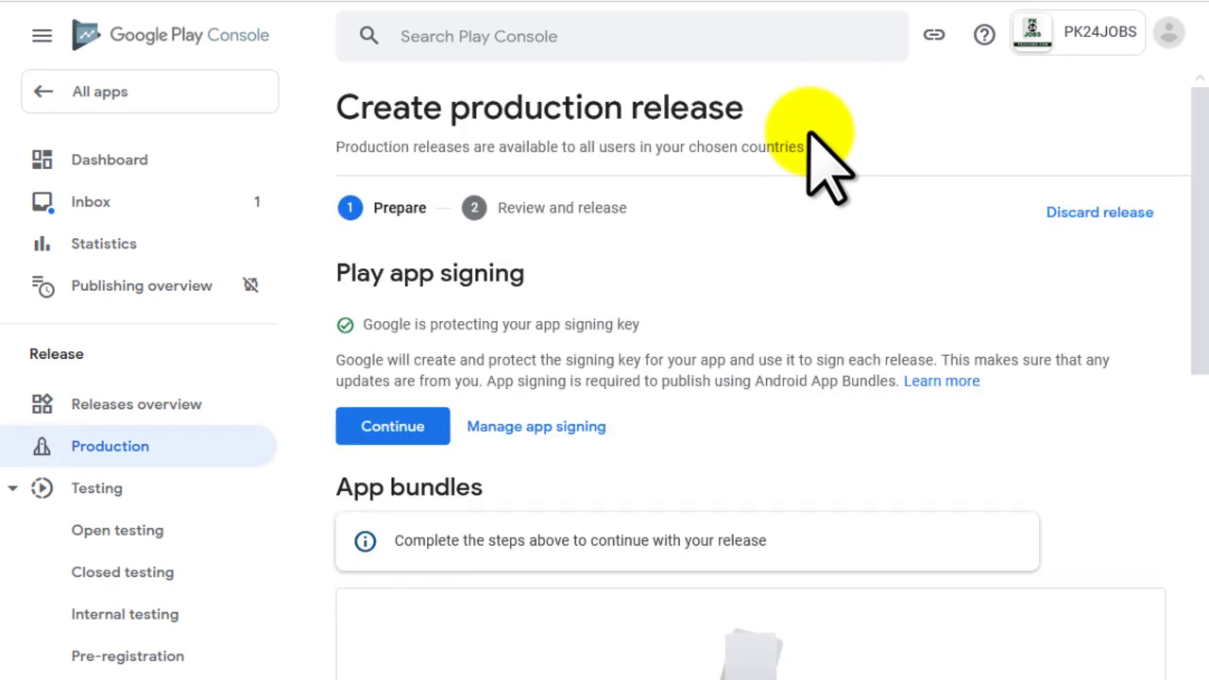
scroll(811, 132, "down", 2)
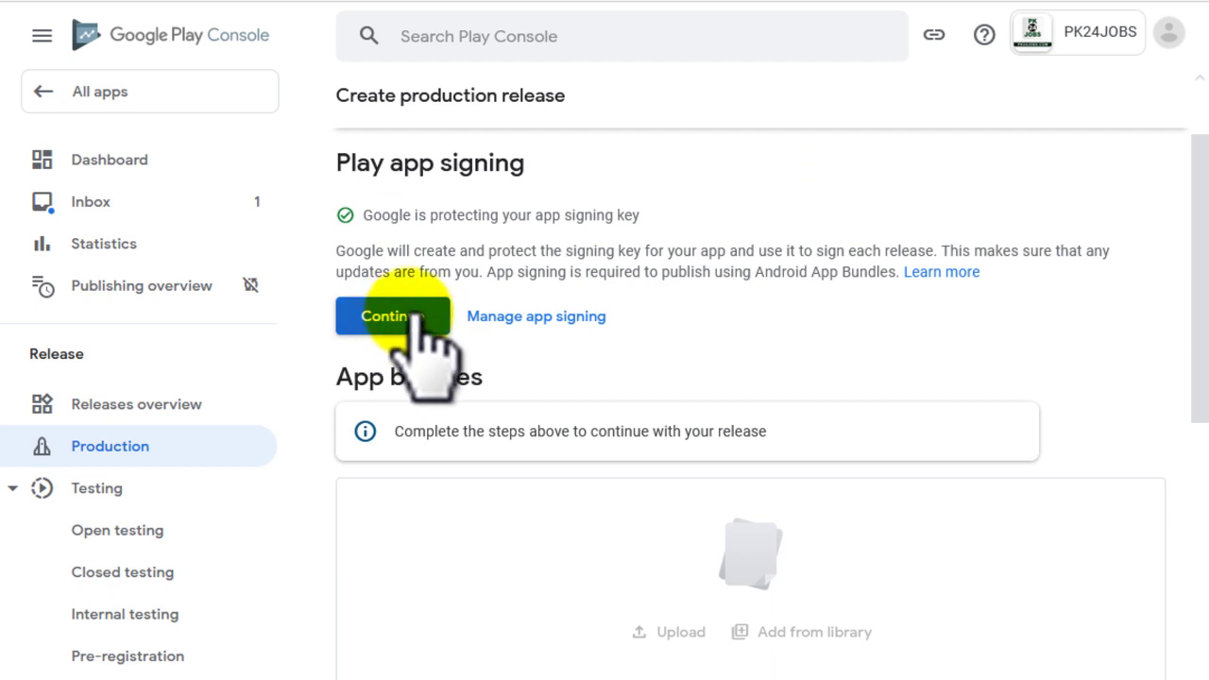
left_click(414, 315)
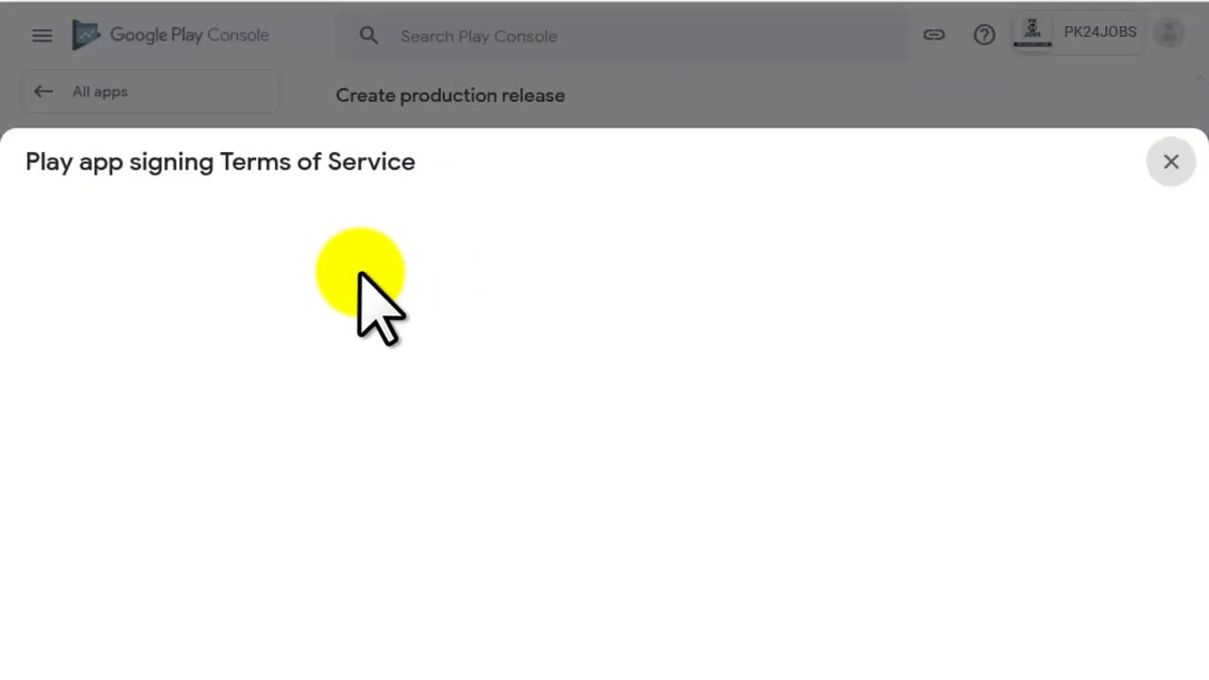
scroll(378, 396, "down", 10)
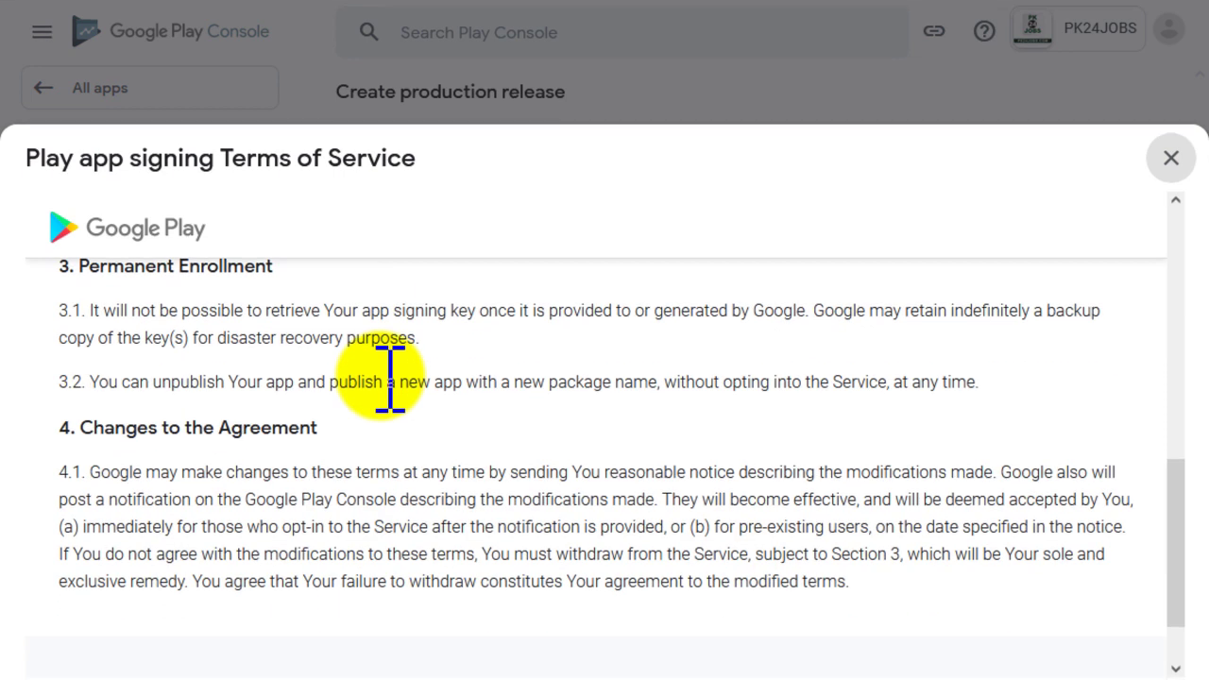
scroll(389, 383, "down", 2)
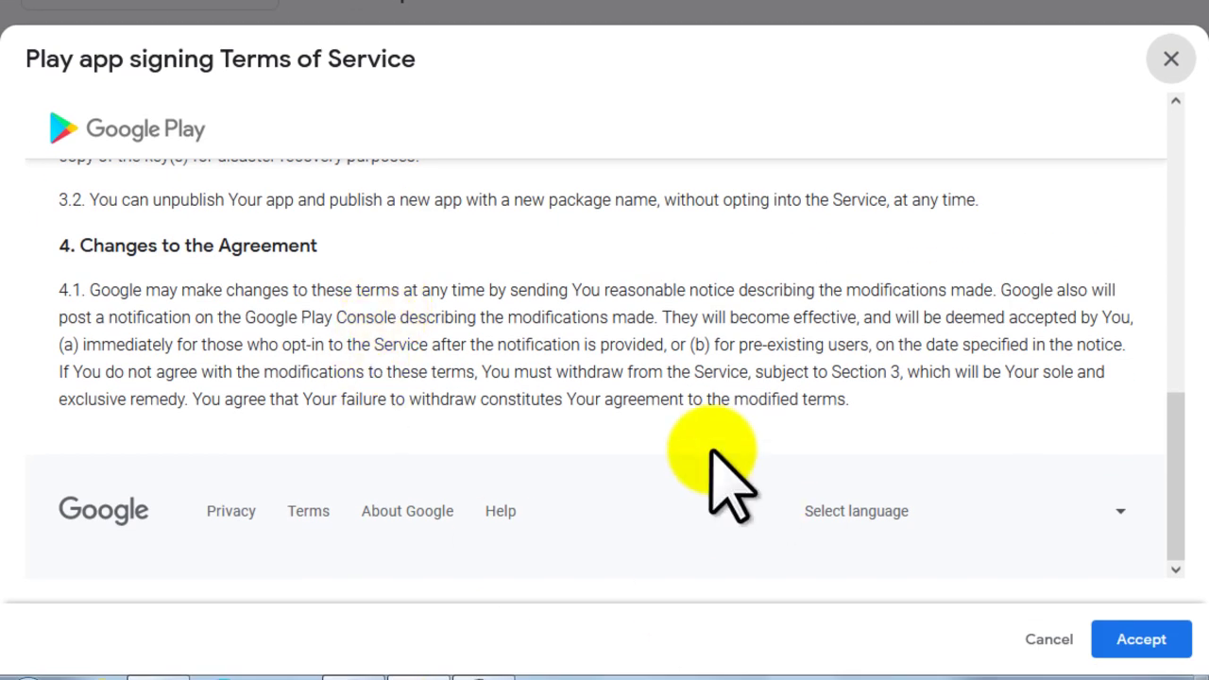
left_click(1141, 639)
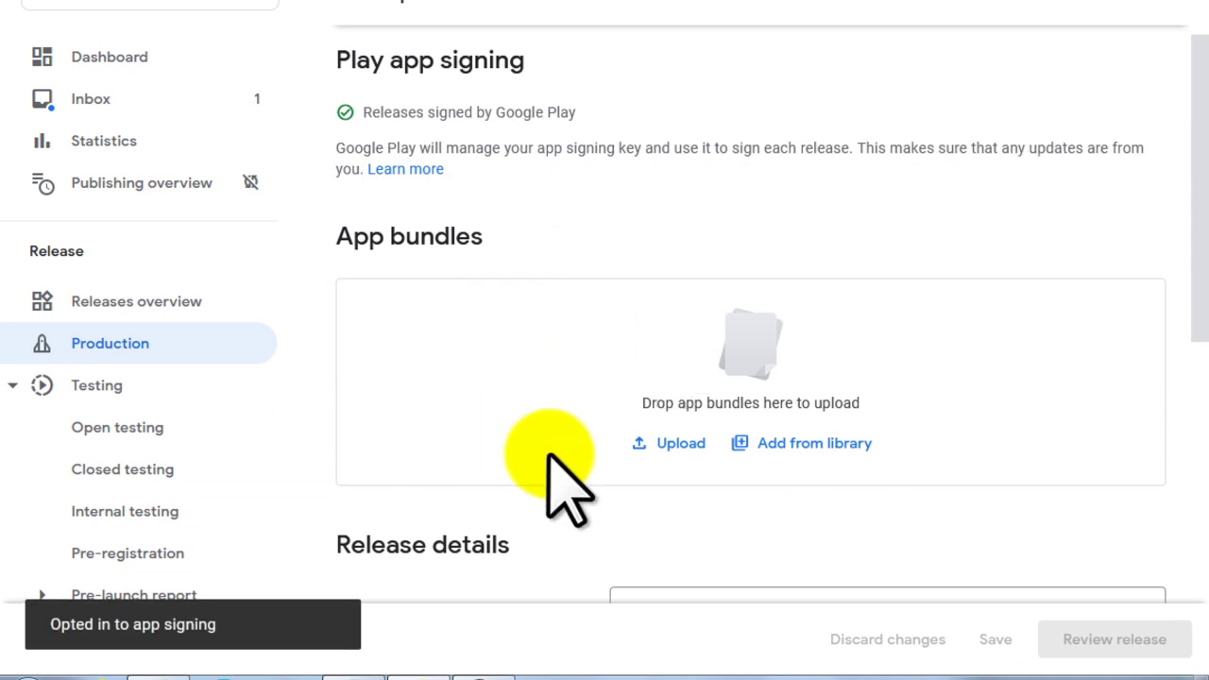
left_click_drag(340, 236, 500, 261)
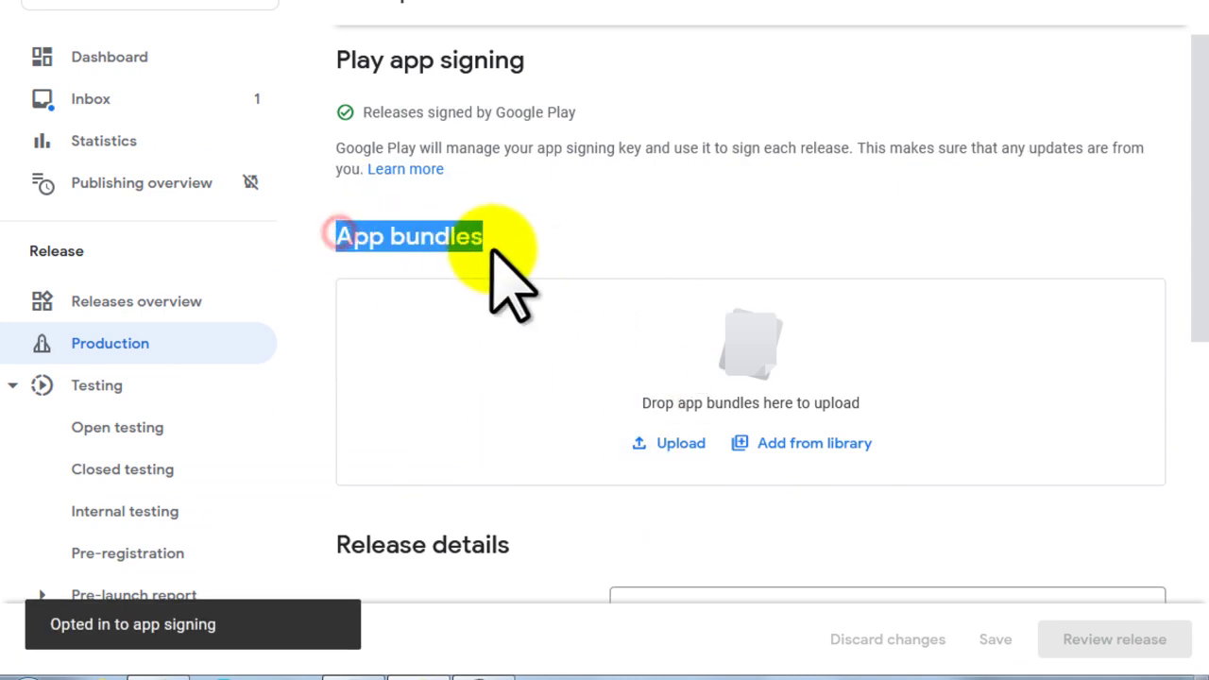
Upload the app bundle app-release.aab from the App Data folder on the Desktop to the production release.
left_click(578, 236)
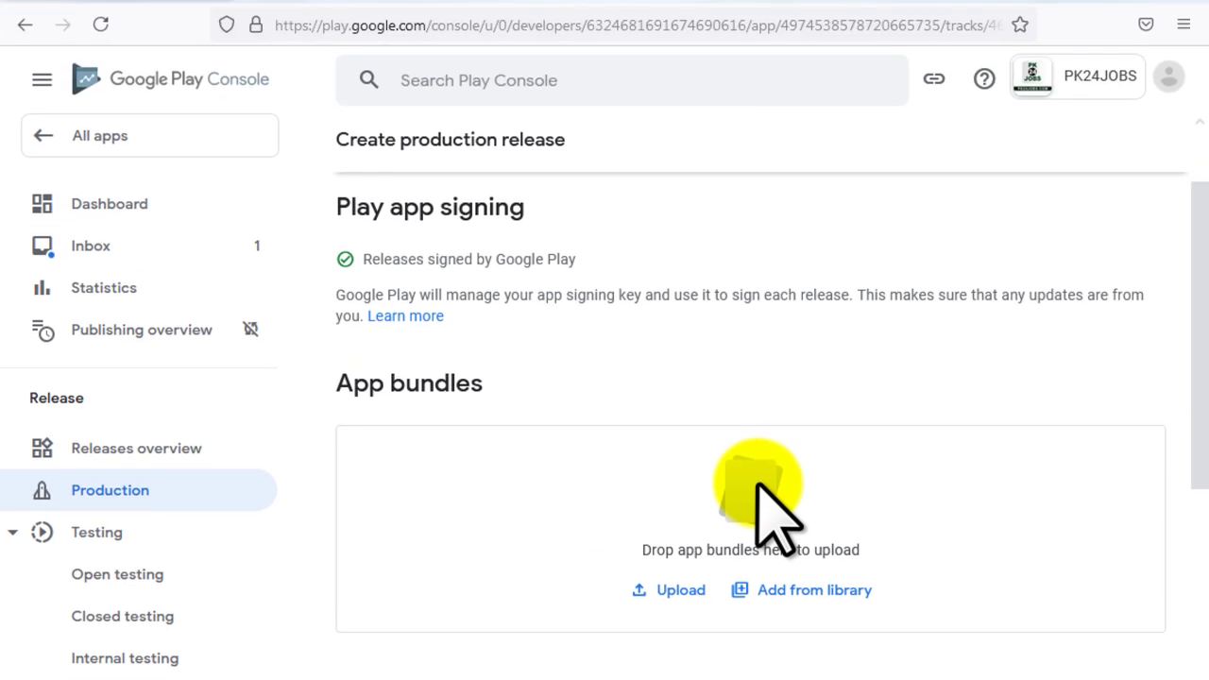
left_click(680, 593)
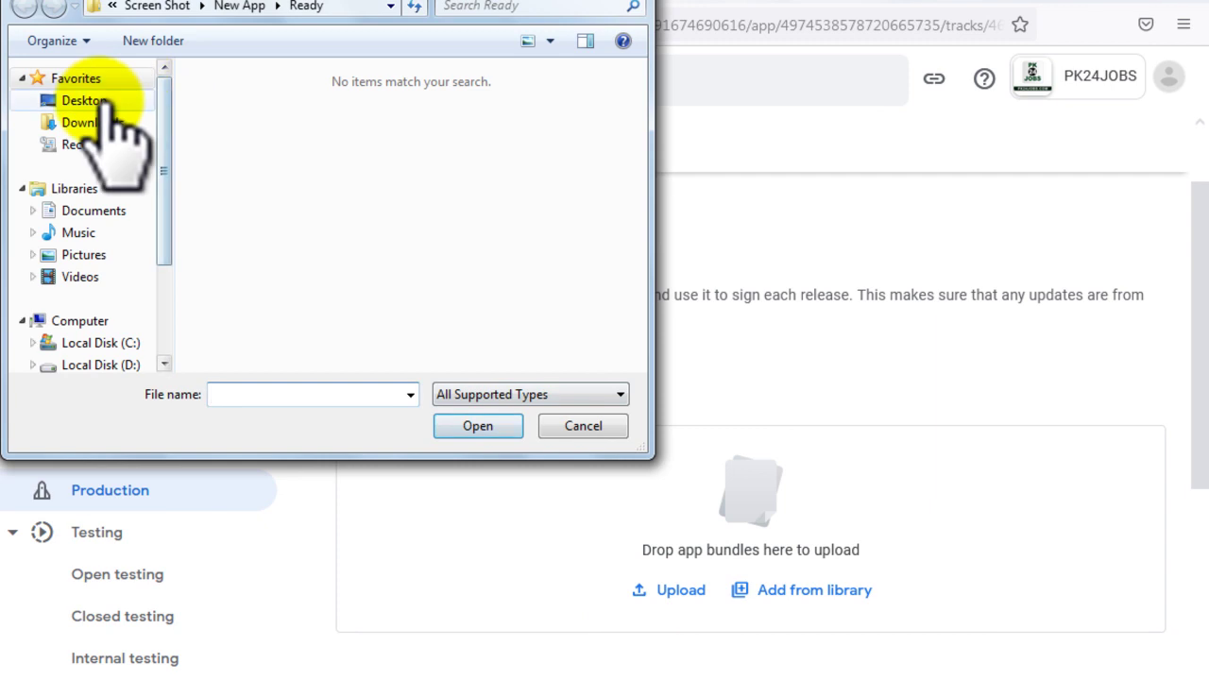
left_click(112, 102)
left_click_drag(631, 170, 639, 254)
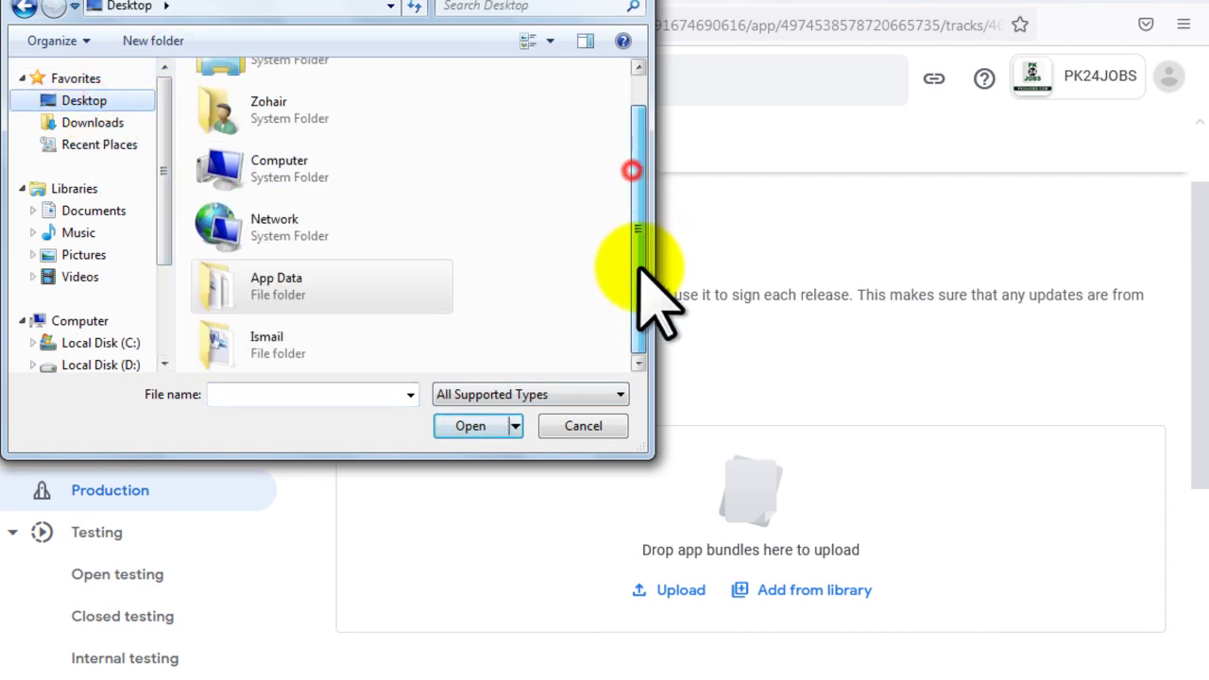
left_click(274, 340)
double_click(283, 286)
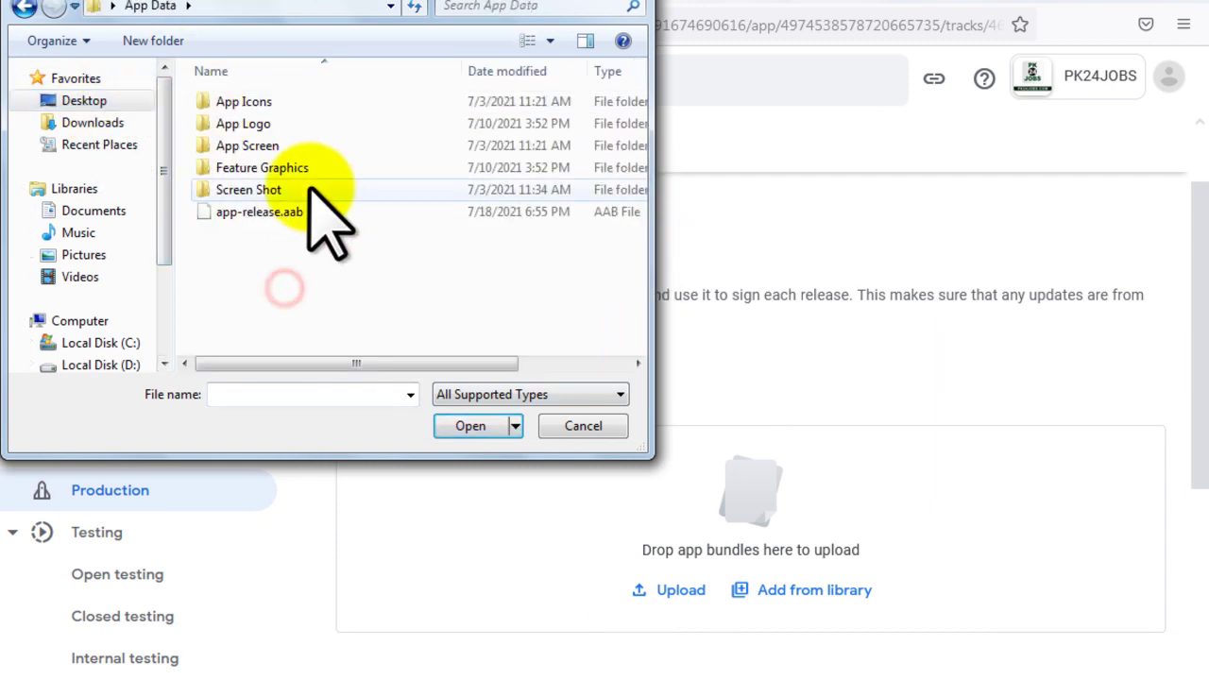
left_click_drag(231, 212, 265, 214)
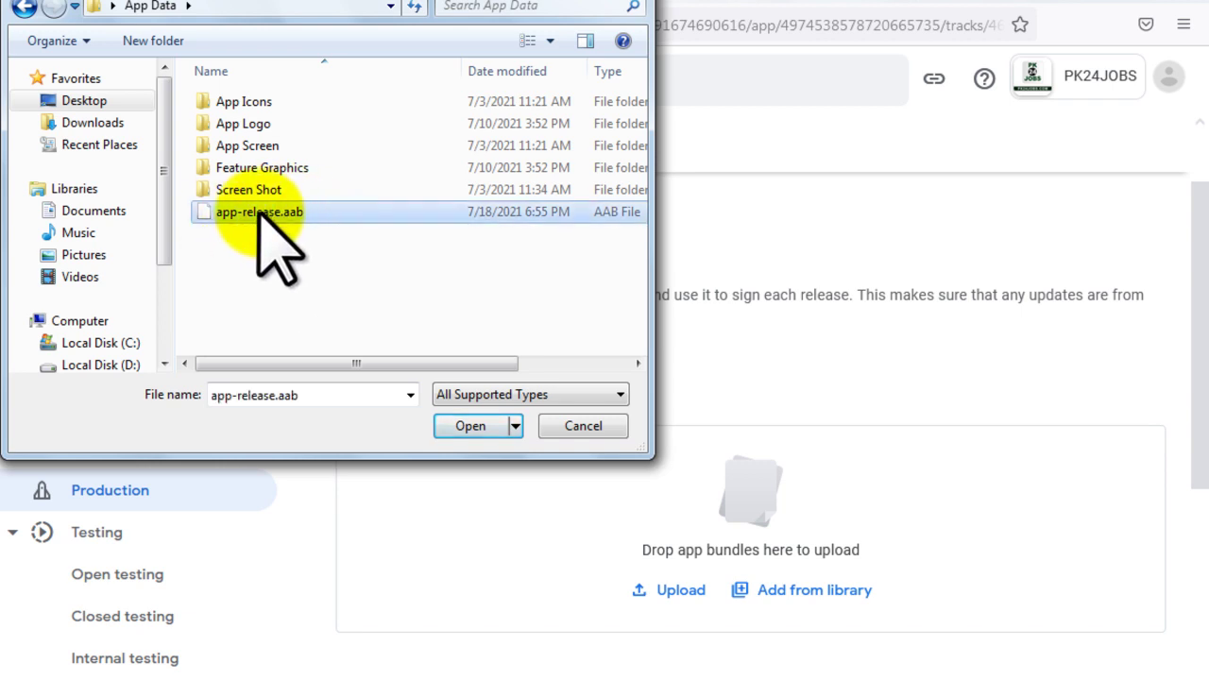
left_click(462, 426)
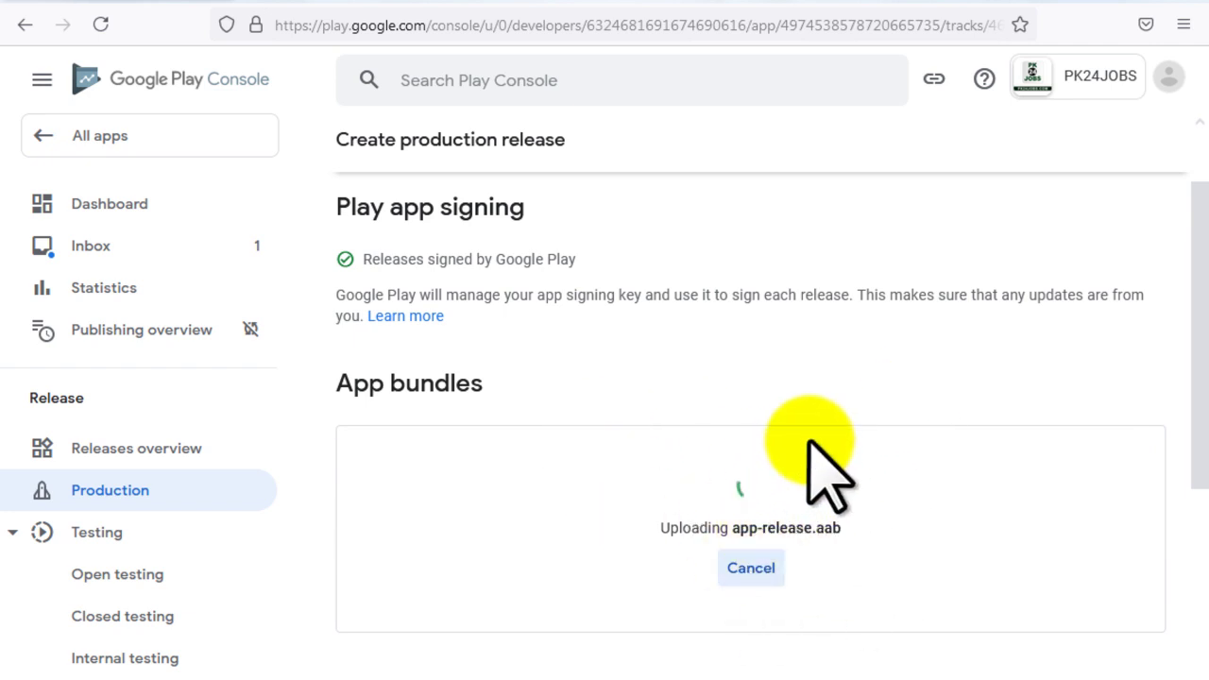
Replace the suggested release name in the release details with 1.0.
scroll(1148, 551, "down", 2)
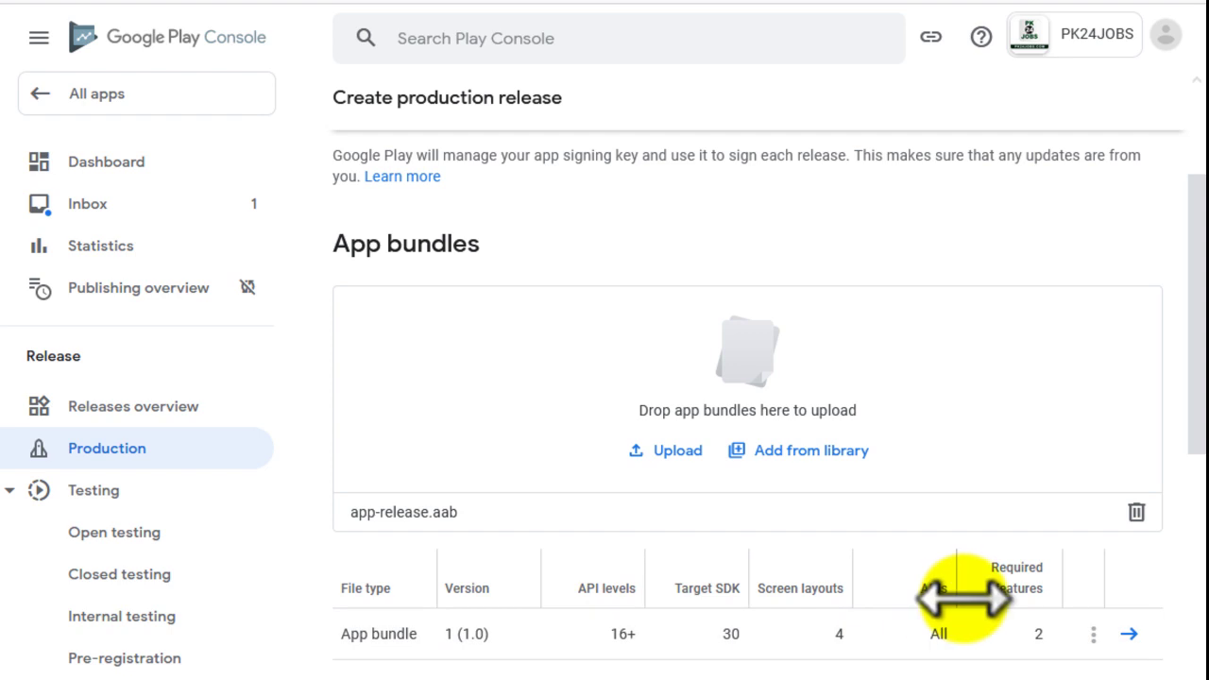
scroll(957, 595, "down", 1)
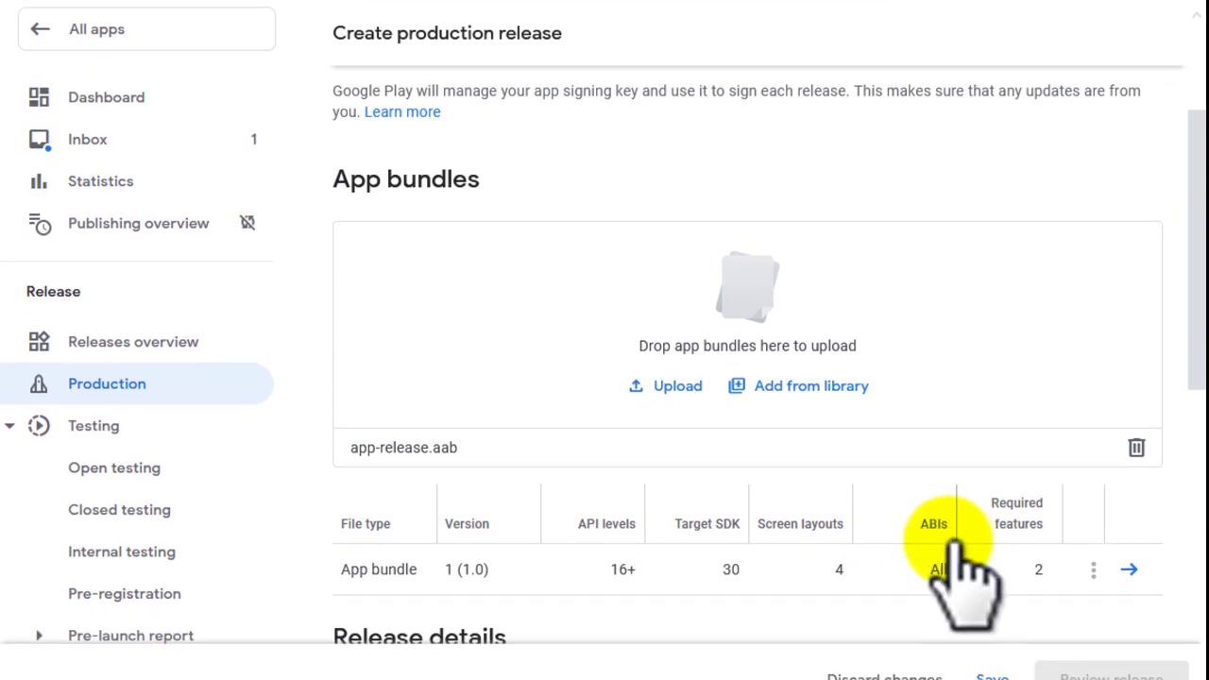
scroll(918, 489, "down", 5)
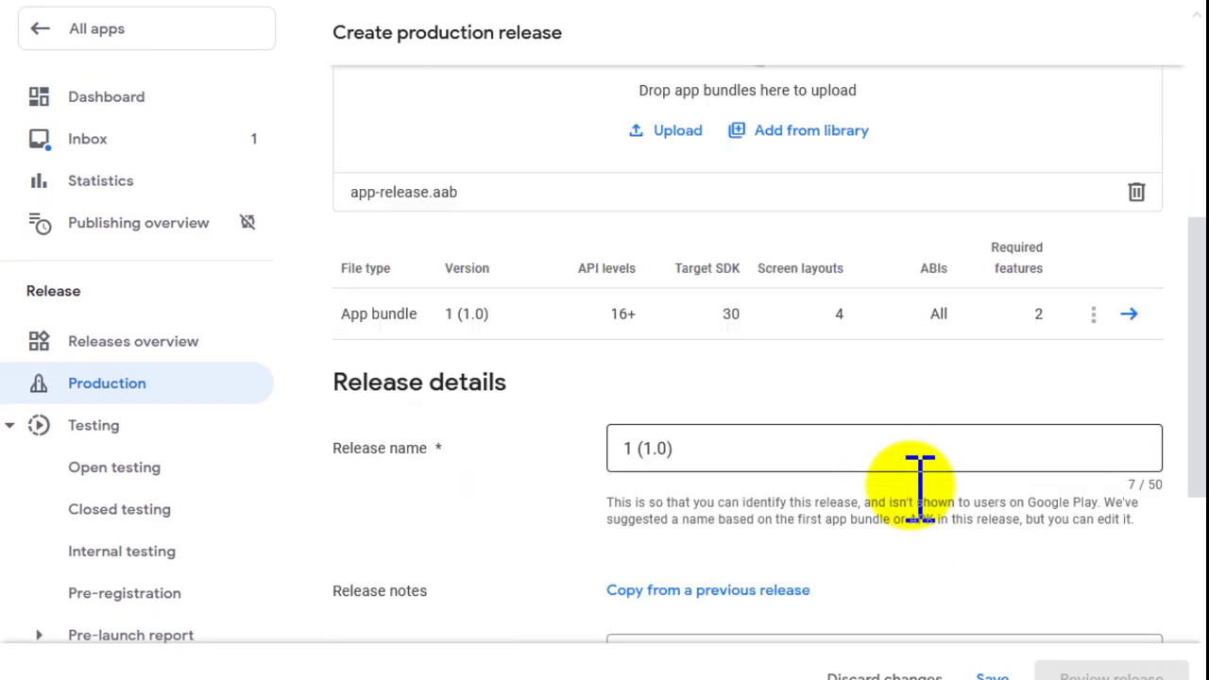
left_click_drag(334, 329, 518, 335)
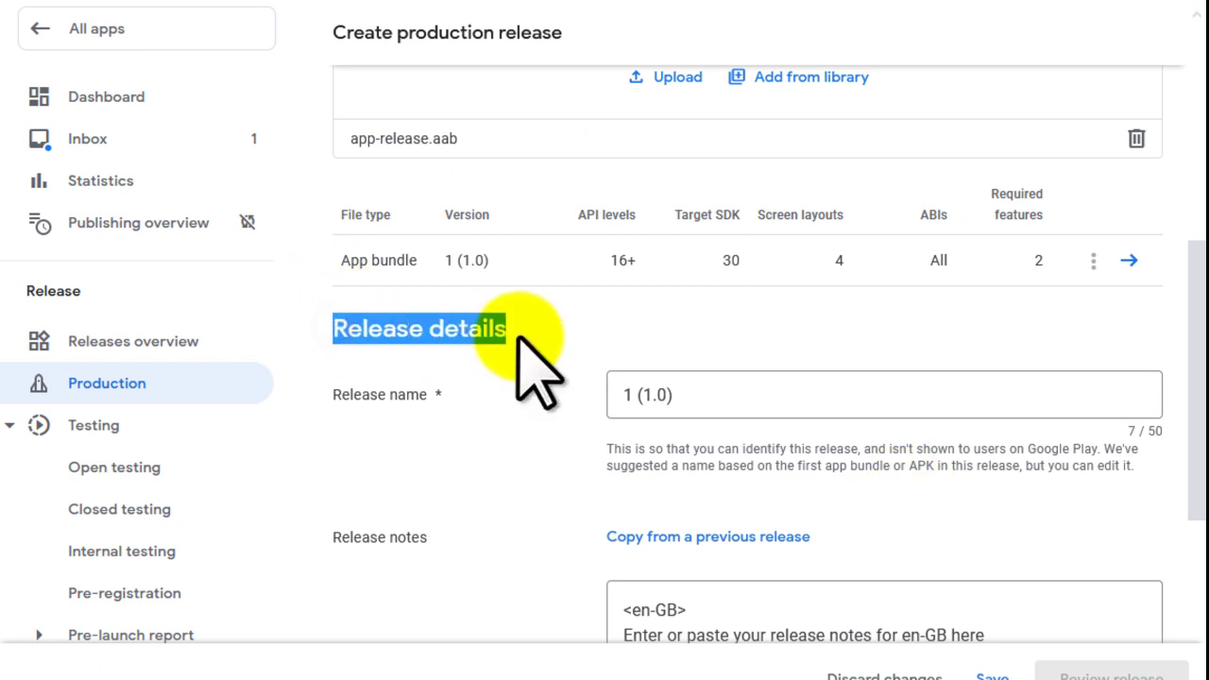
left_click(423, 394)
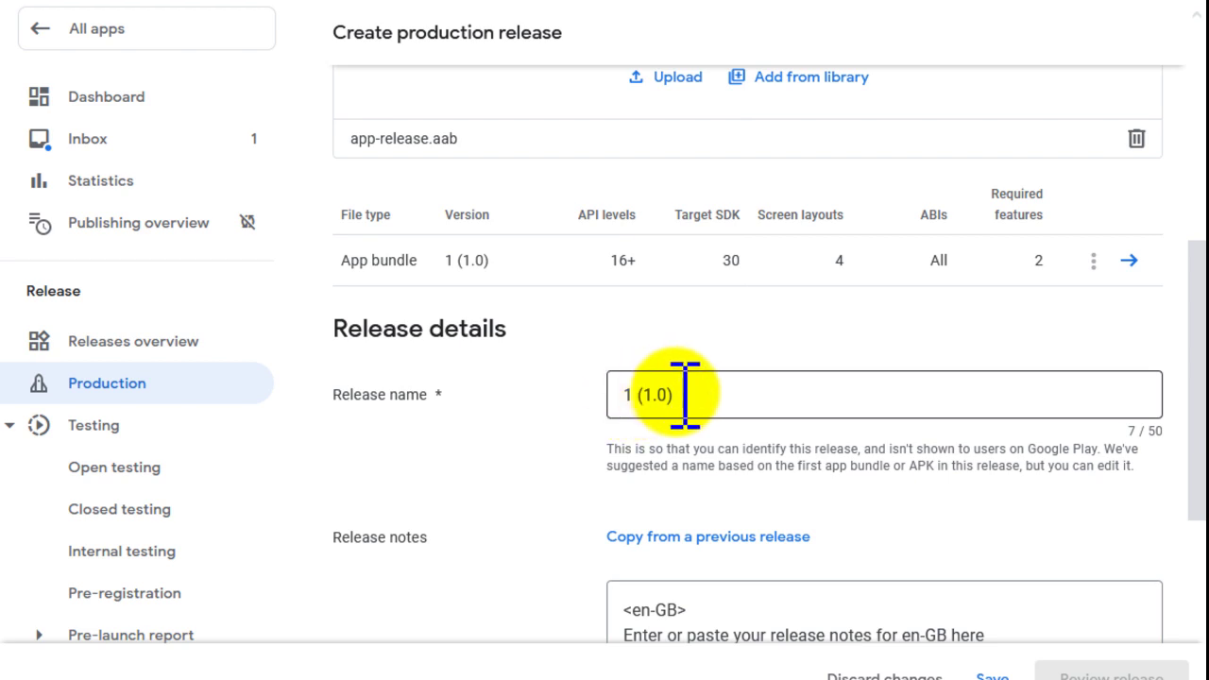
left_click_drag(690, 394, 478, 366)
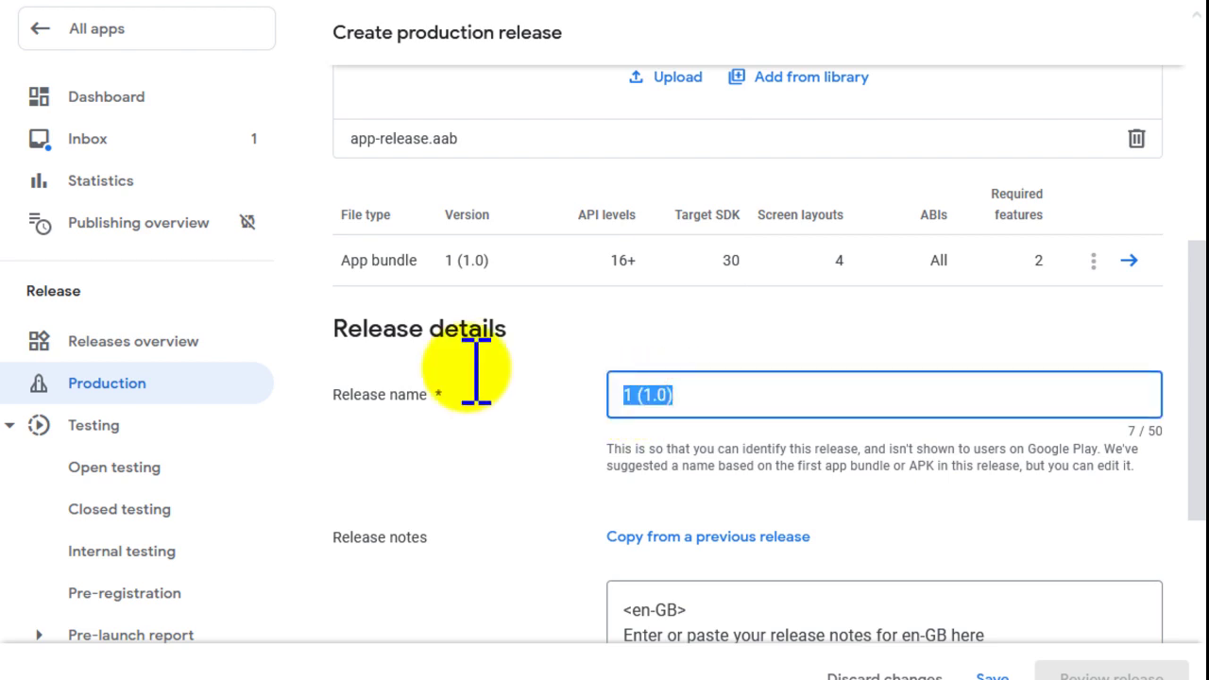
type("1.")
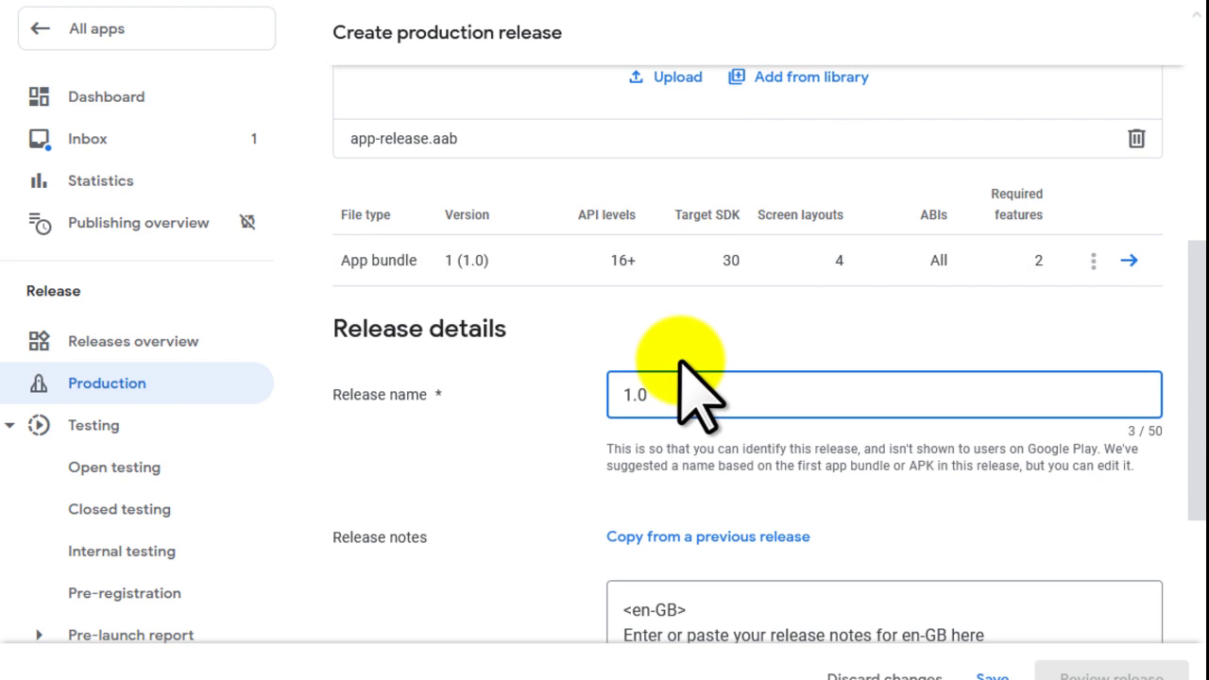
Replace the placeholder text between the en-GB tags in the release notes with "New Release".
scroll(699, 392, "down", 1)
left_click_drag(332, 424, 419, 424)
left_click_drag(624, 522, 982, 532)
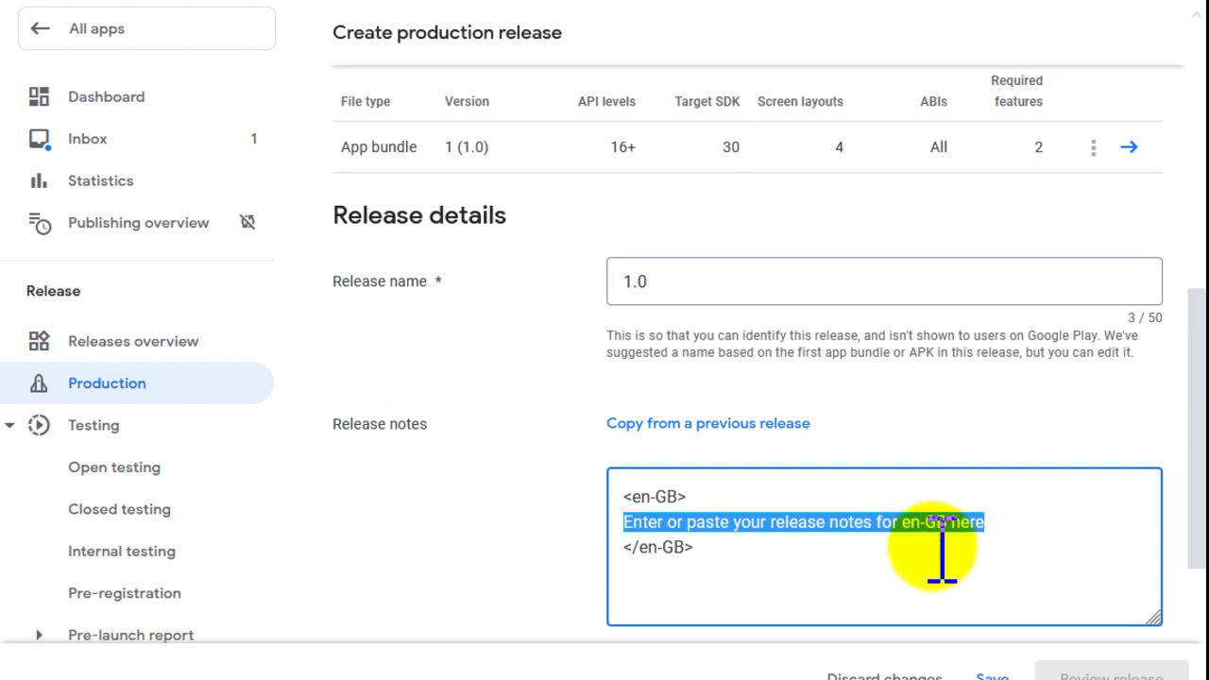
type("Ne")
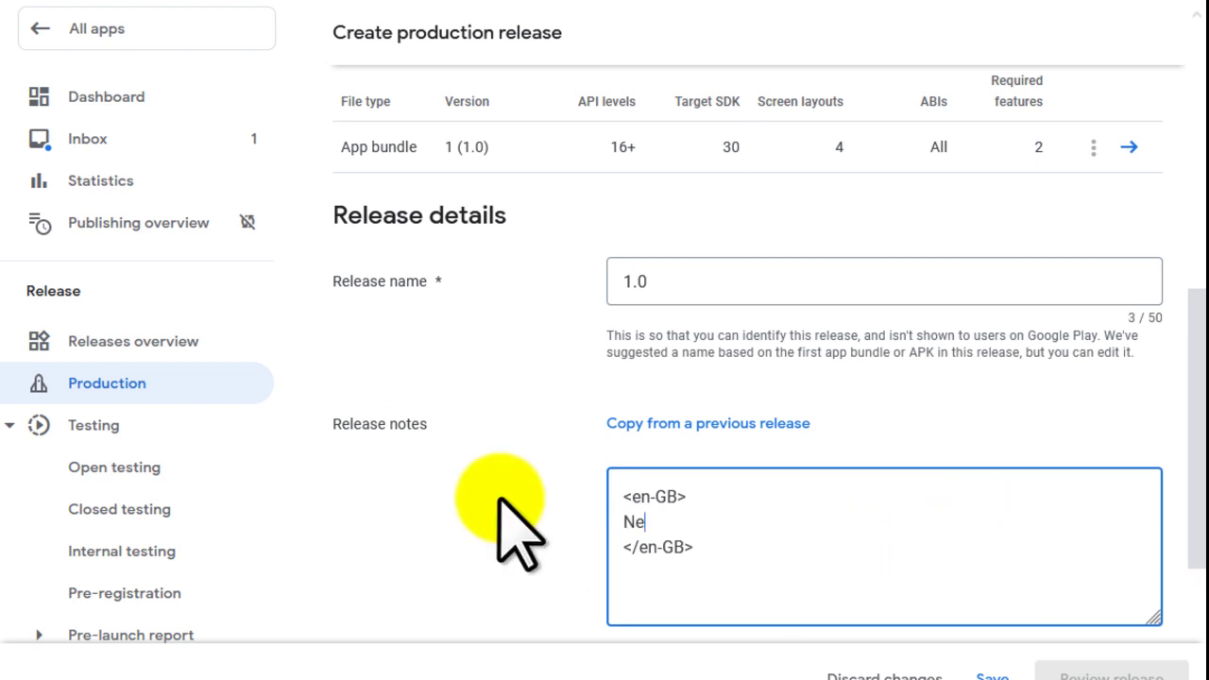
type("w Release")
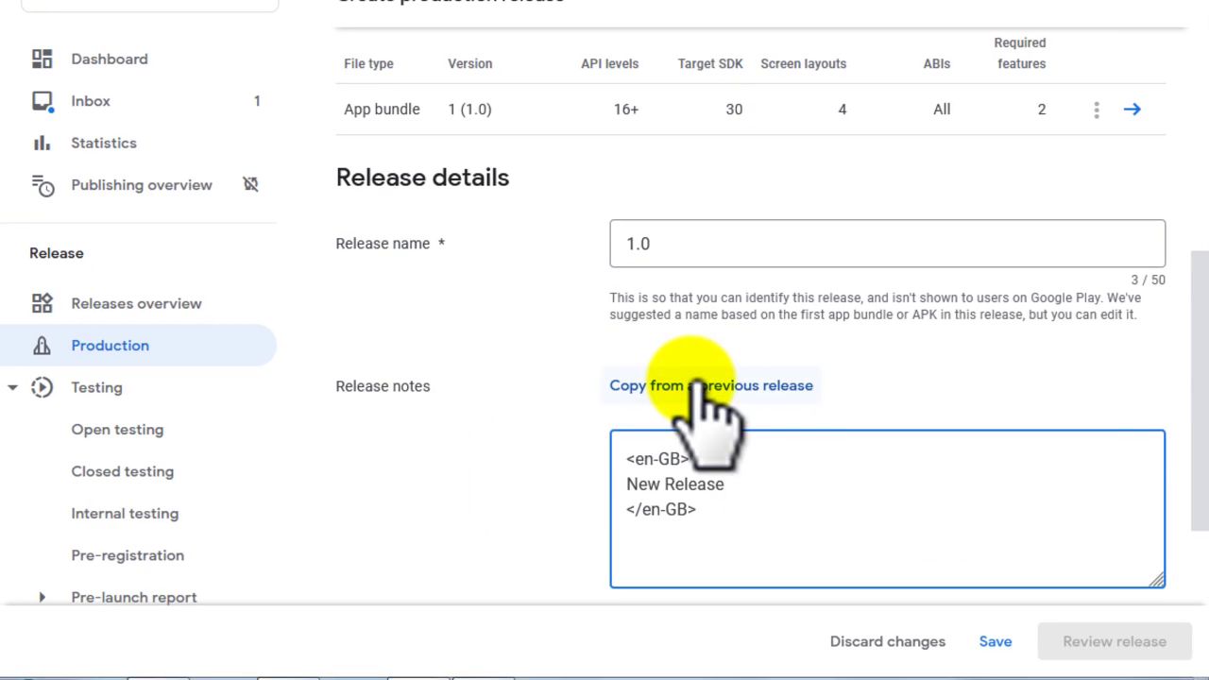
Check the entered release details and notes, and save the production release.
scroll(704, 397, "down", 1)
scroll(701, 378, "down", 2)
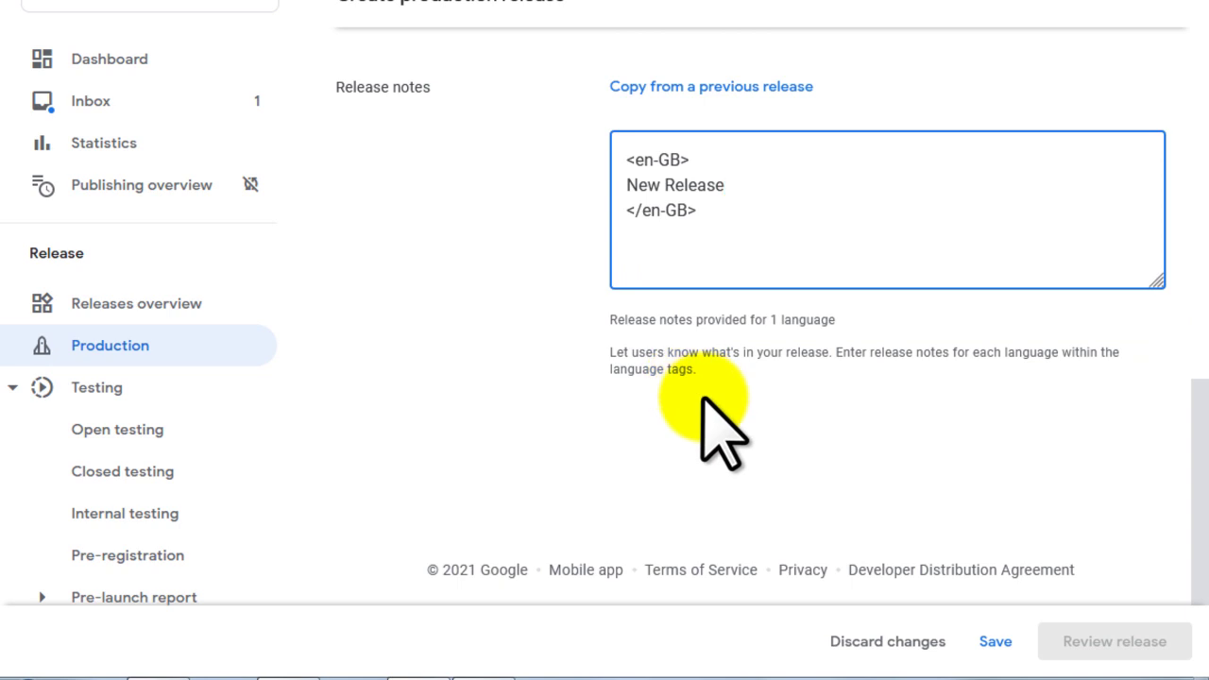
scroll(704, 397, "up", 4)
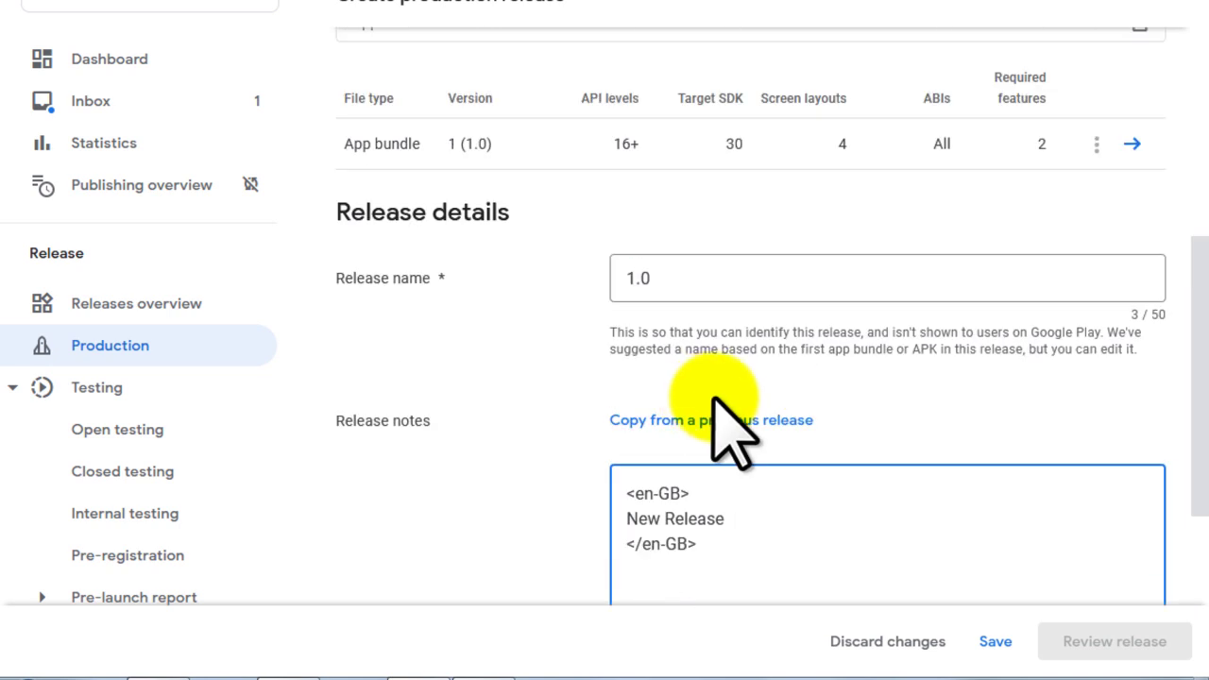
scroll(737, 454, "down", 1)
left_click(995, 642)
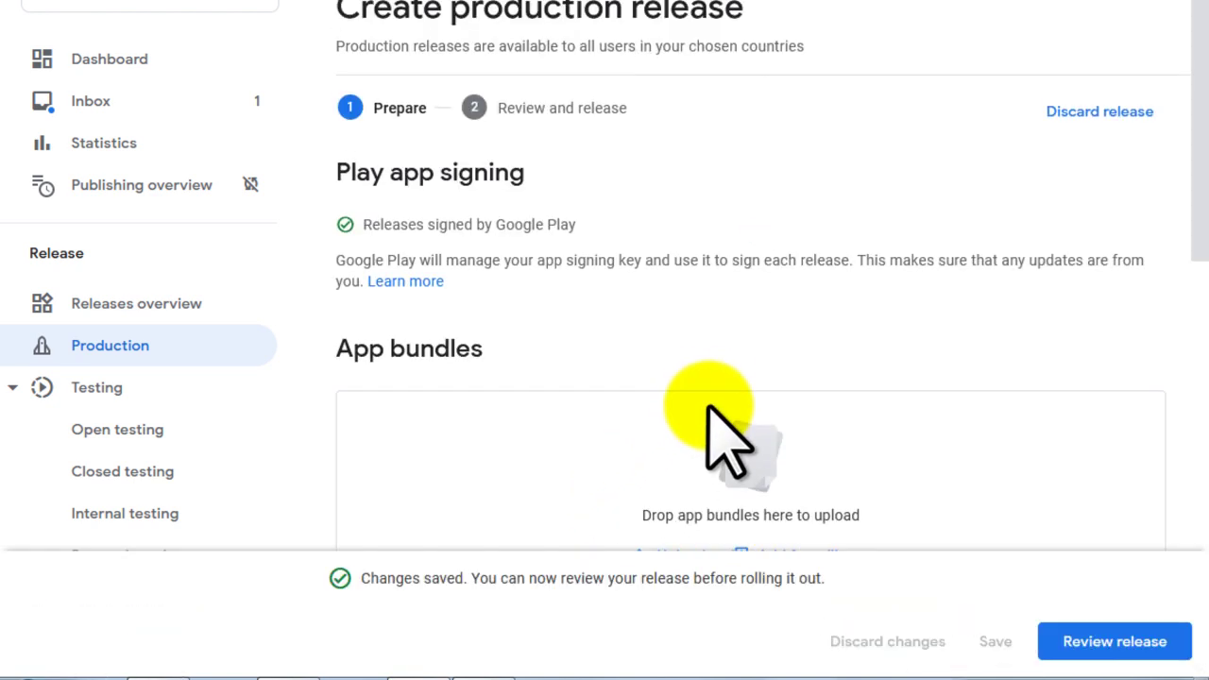
left_click_drag(363, 579, 725, 579)
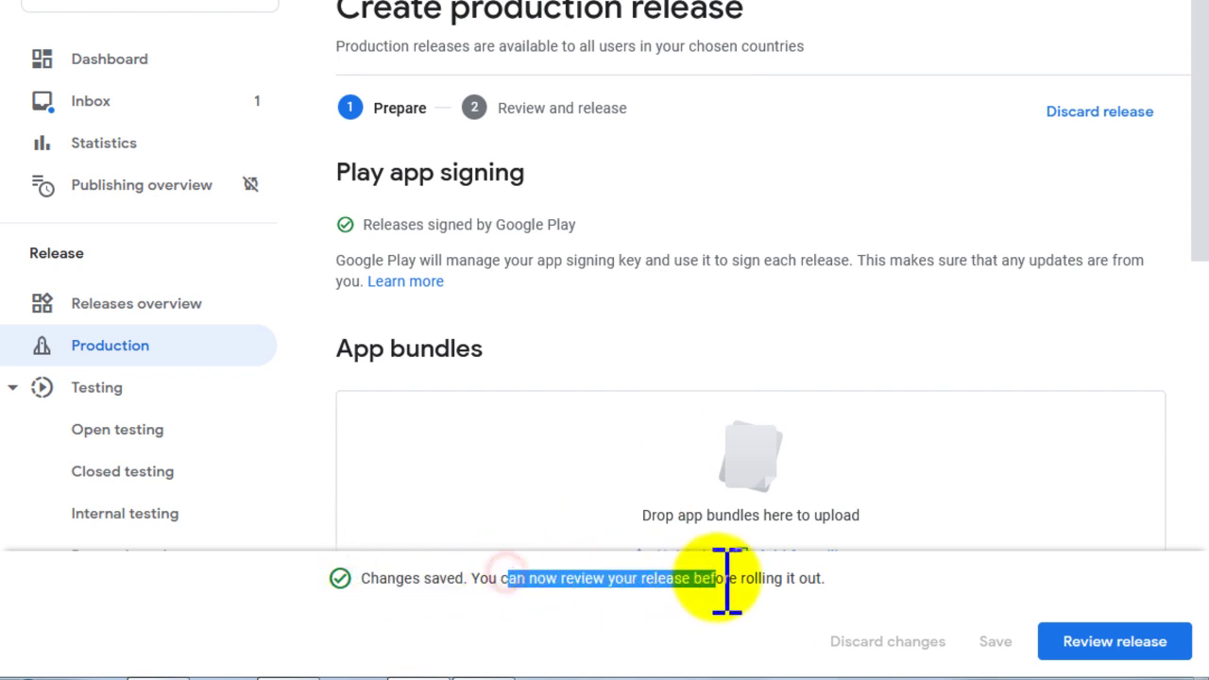
left_click(673, 580)
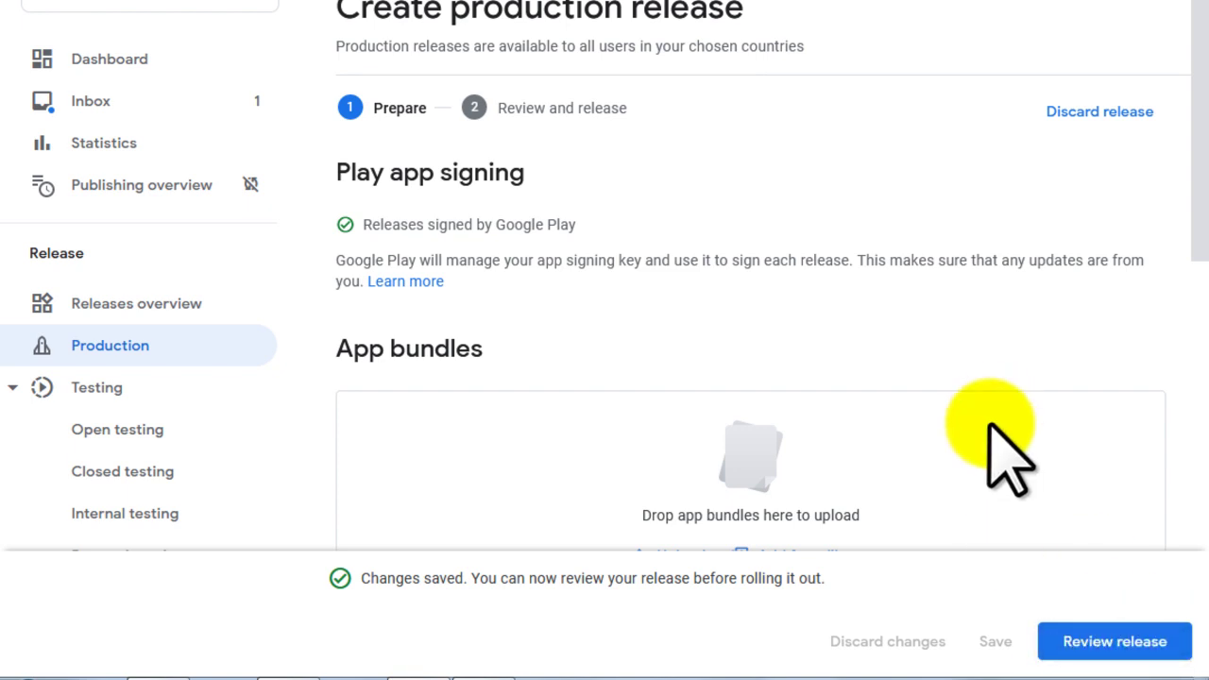
Proceed to the release review, read the full text under Errors, warnings and messages, and collapse it again.
left_click(1075, 642)
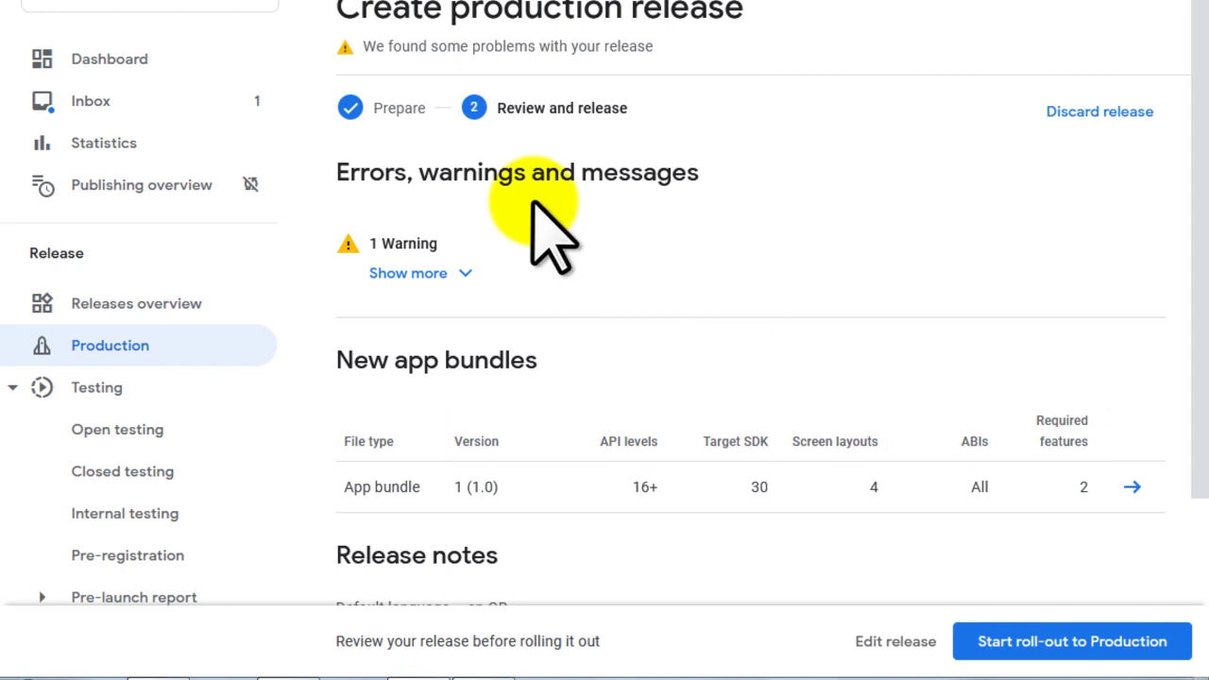
left_click(413, 272)
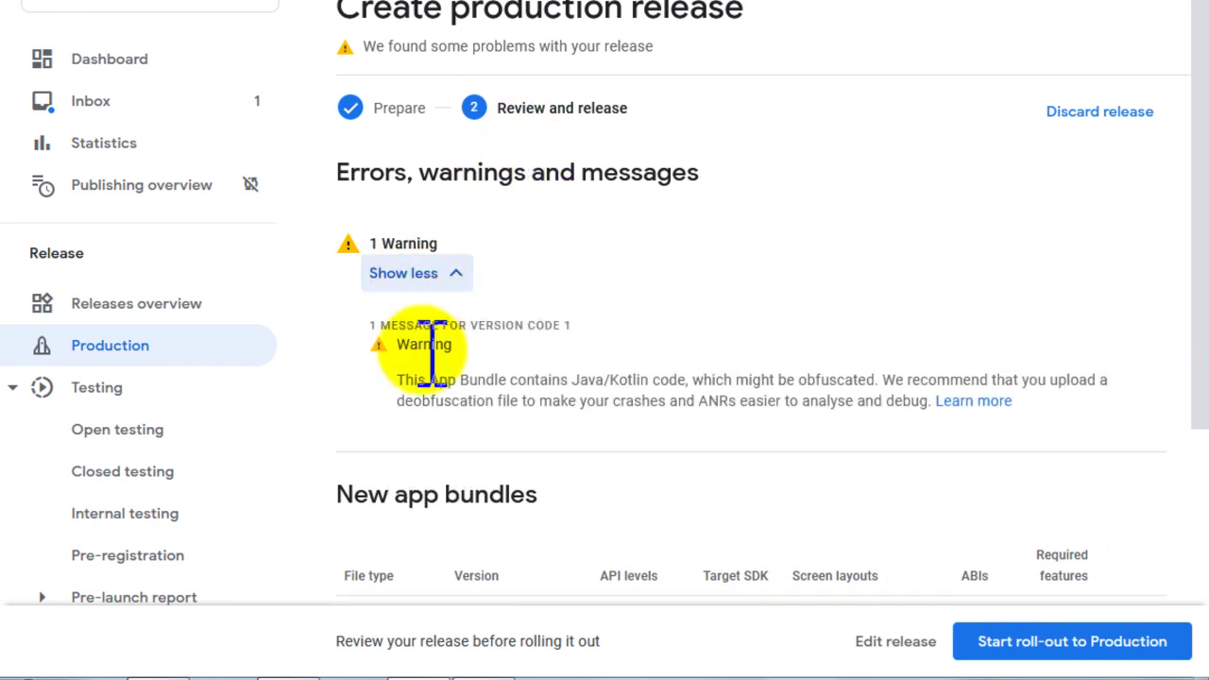
left_click_drag(421, 400, 756, 376)
left_click(751, 376)
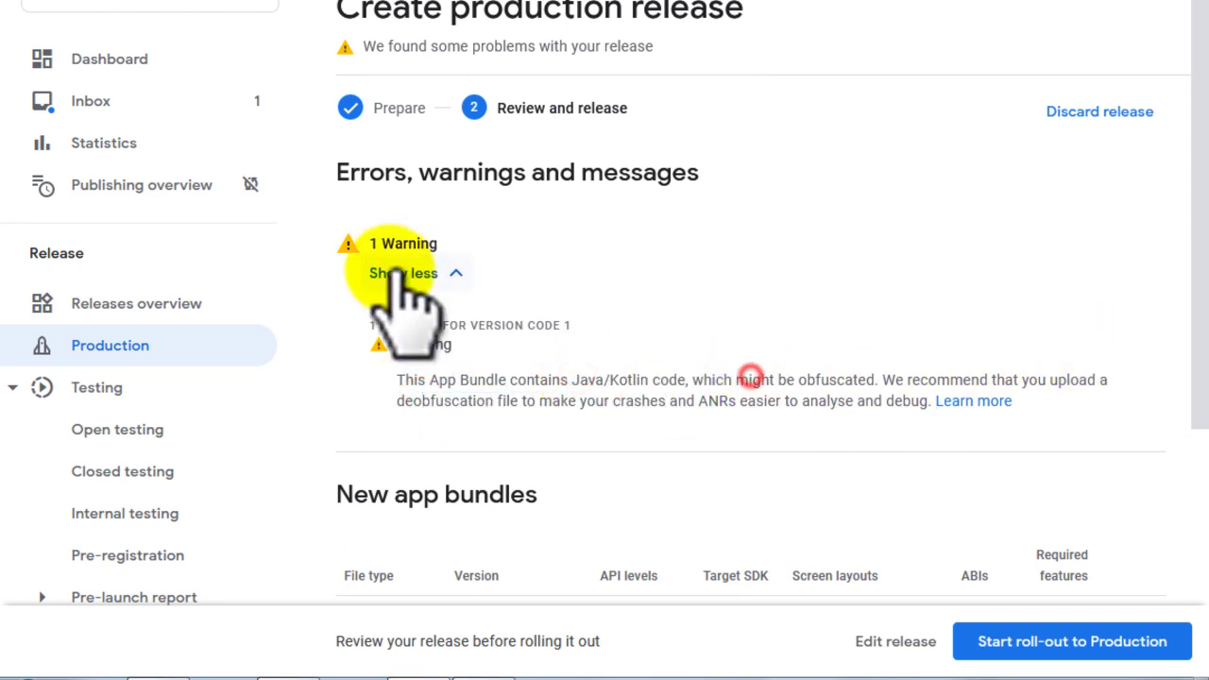
left_click(395, 274)
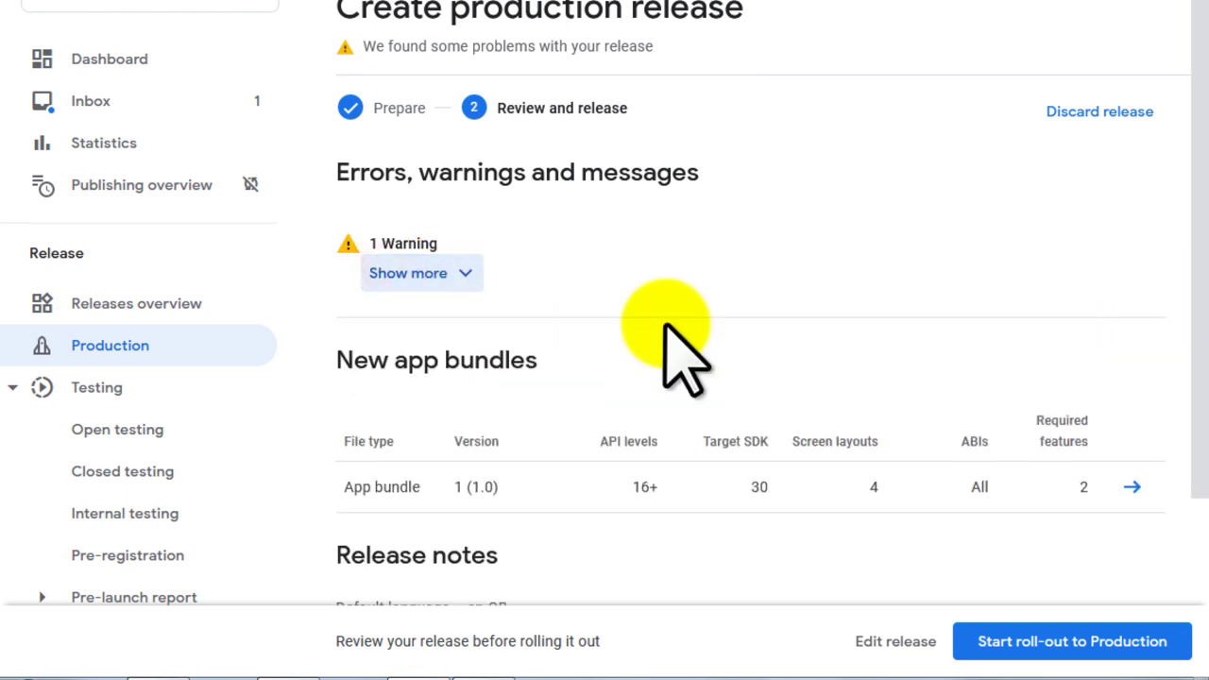
scroll(675, 337, "down", 1)
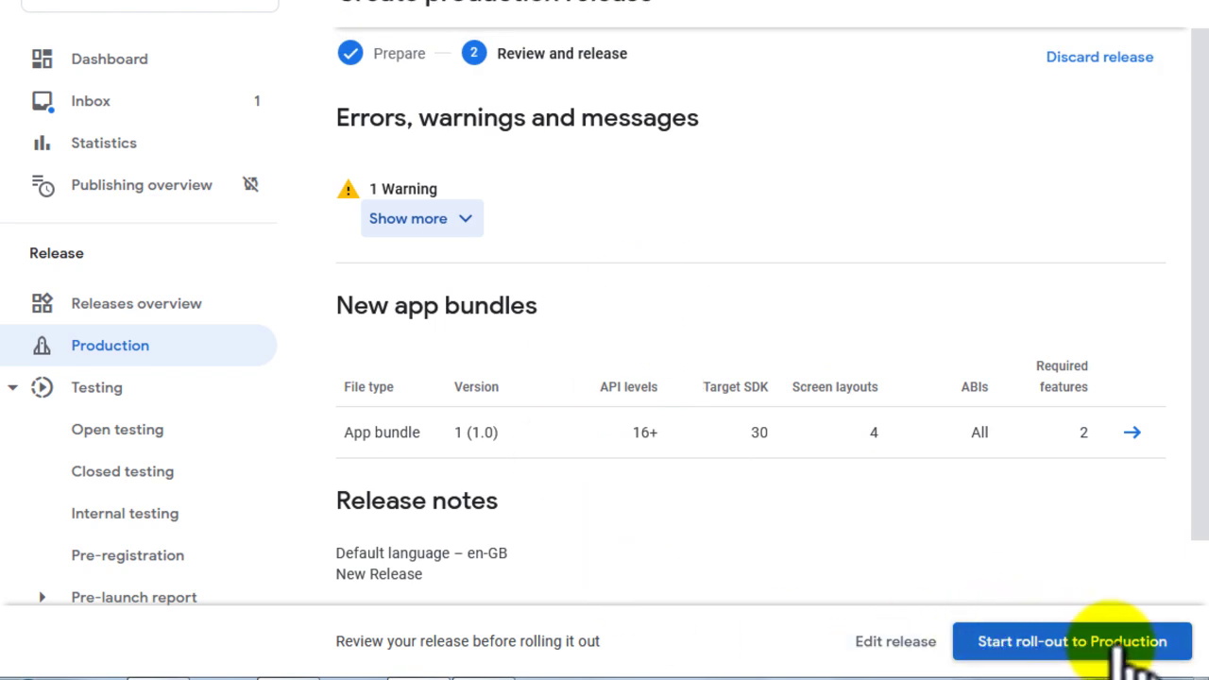
Start the roll-out of the release to Production and confirm it.
left_click(1016, 642)
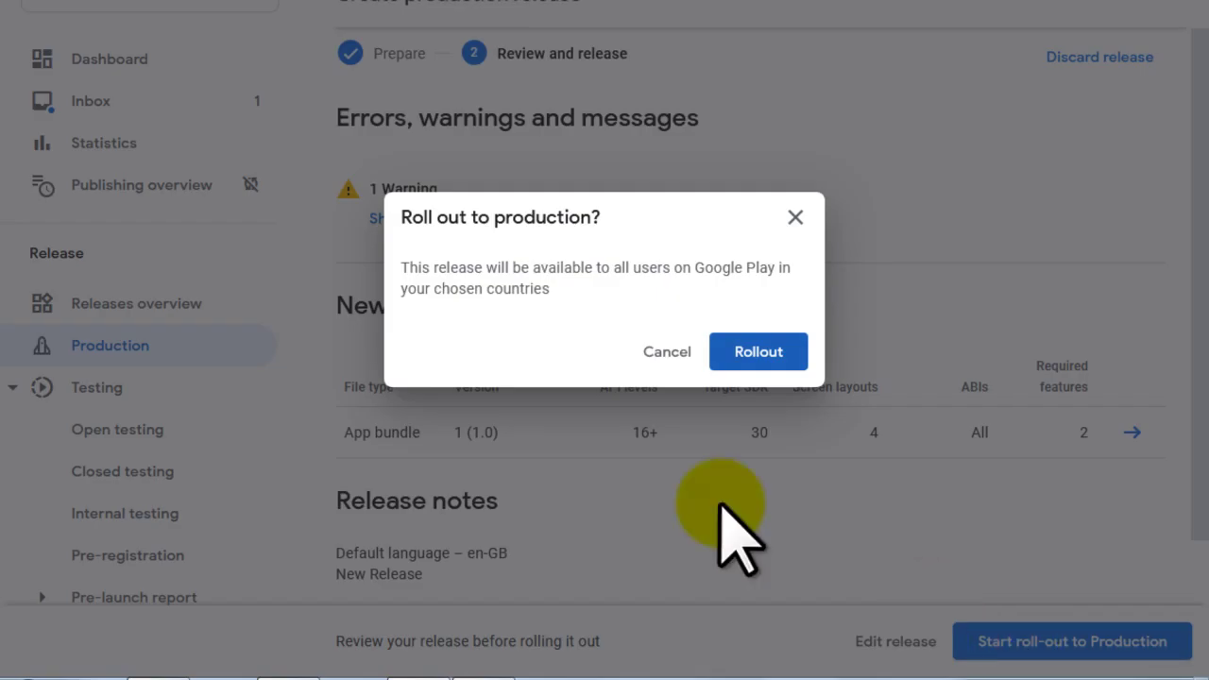
left_click_drag(404, 220, 591, 221)
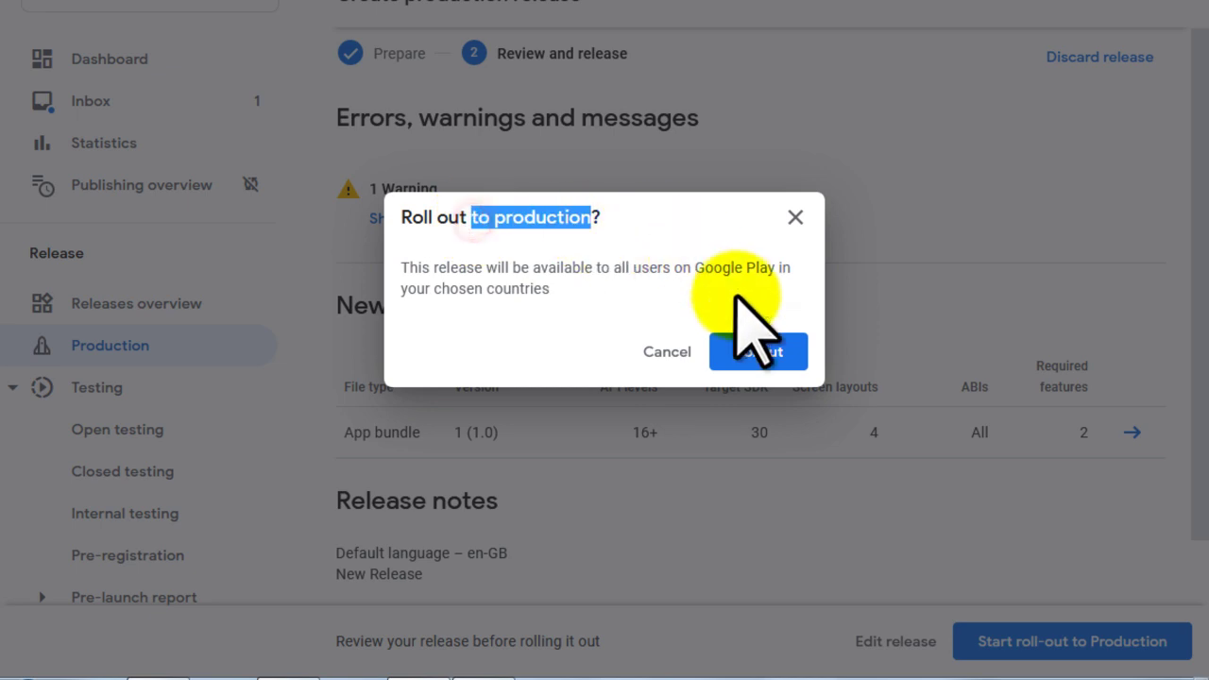
left_click(761, 354)
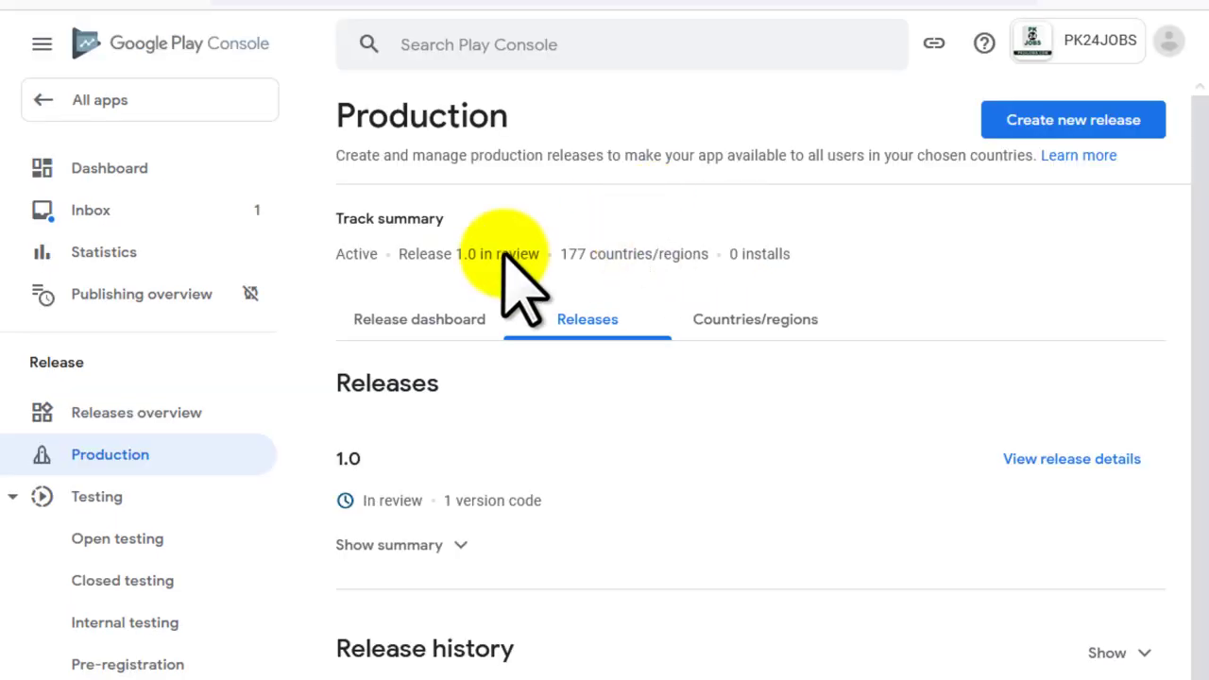
Examine the status and version code information of release 1.0 in the Production releases list.
left_click_drag(362, 500, 424, 499)
left_click(359, 471)
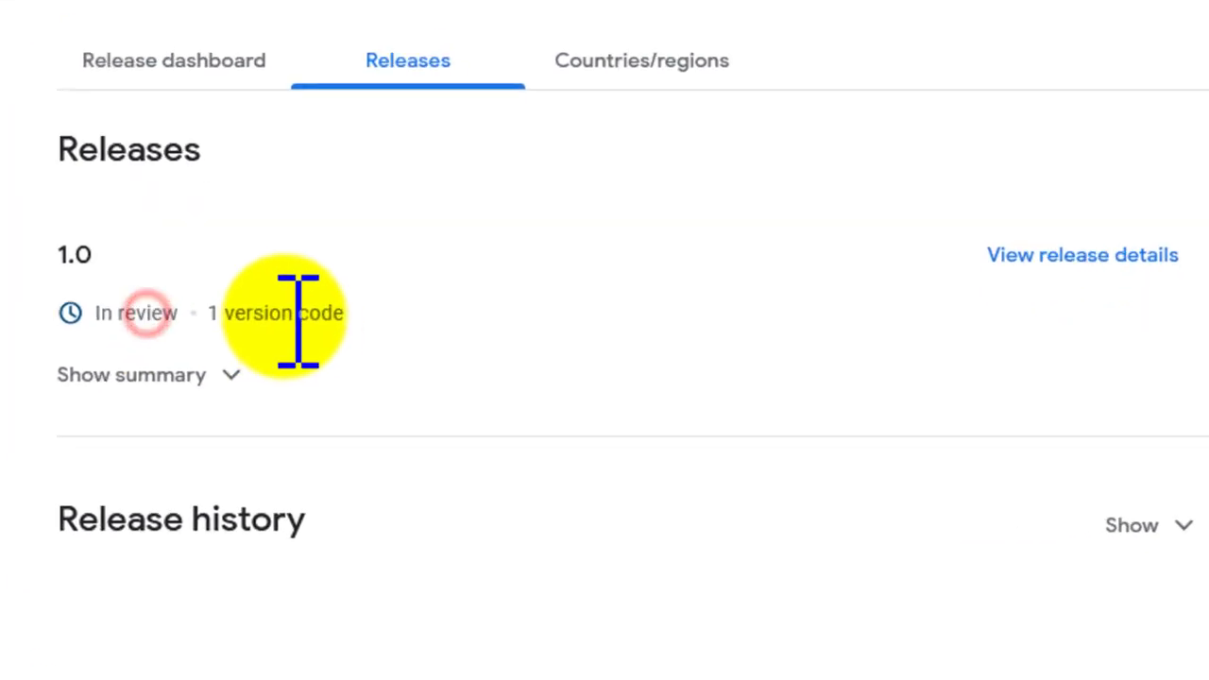
left_click(412, 471)
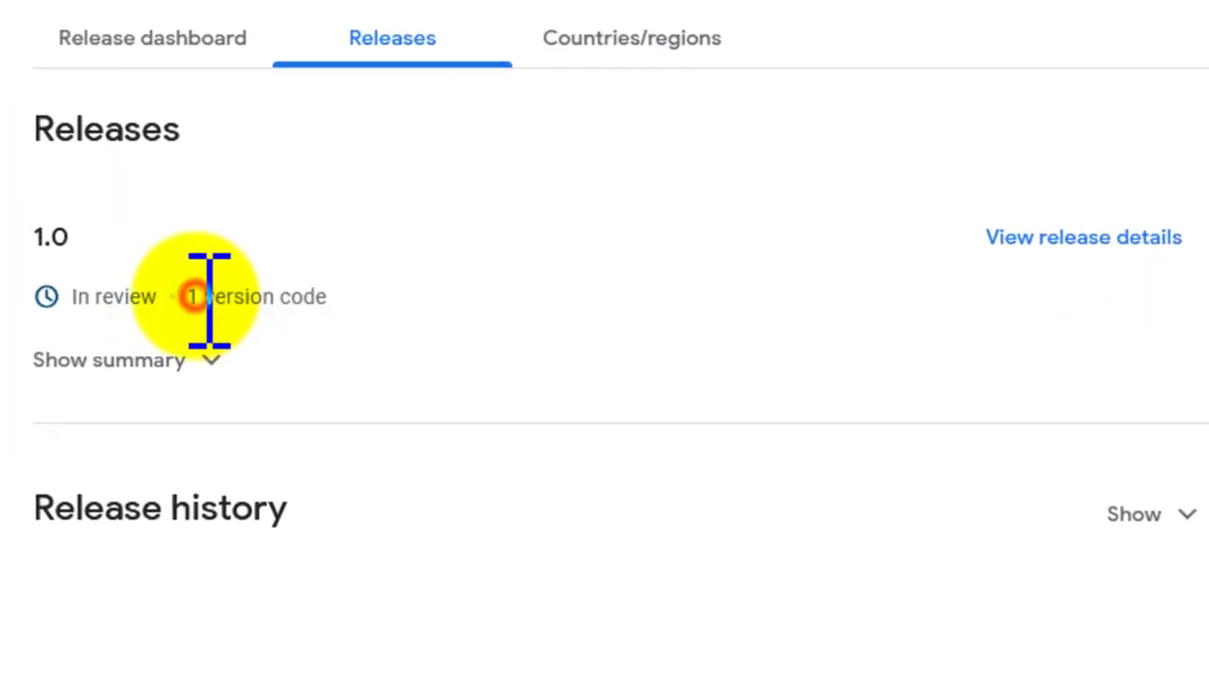
left_click_drag(209, 297, 235, 305)
left_click(324, 297)
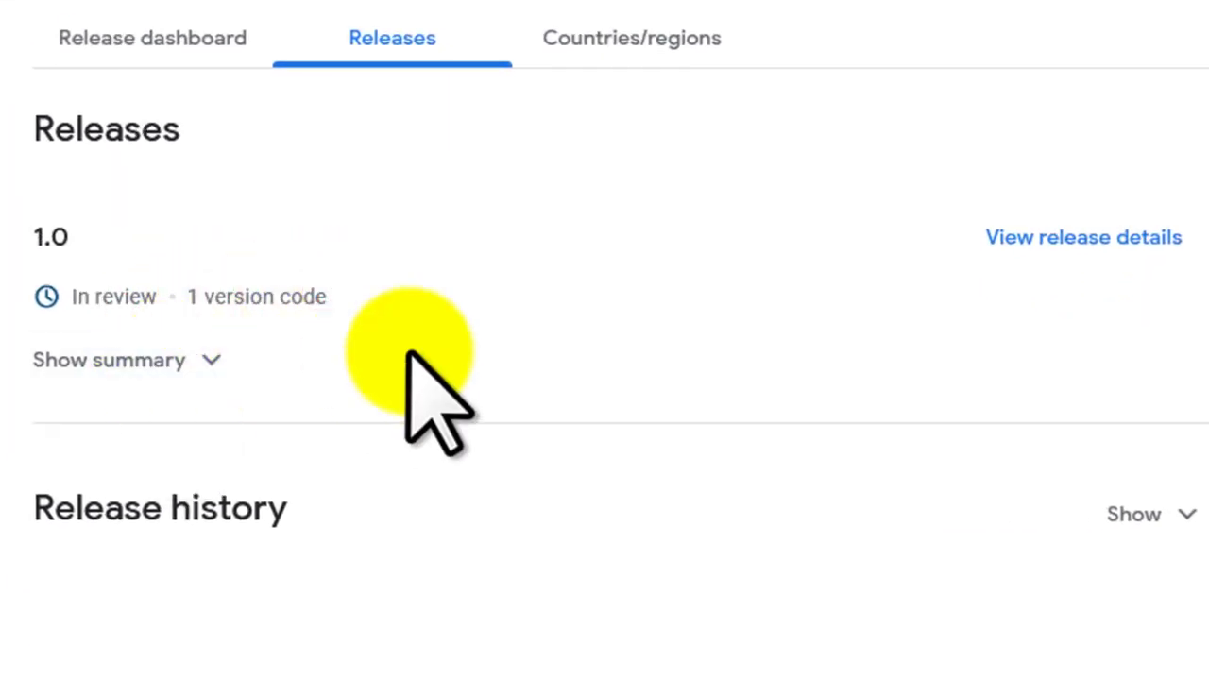